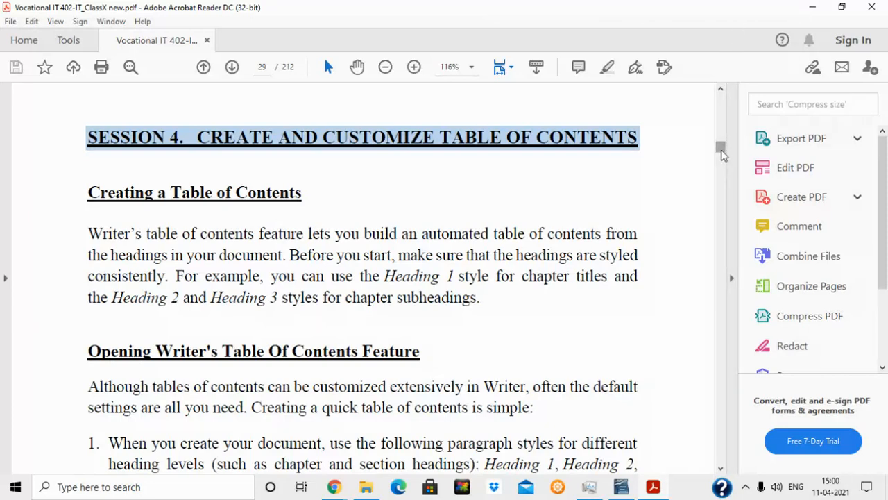
Step: Read the PDF's Session 4 section on creating a table of contents and opening Writer's table of contents feature
scroll(722, 155, down, 2)
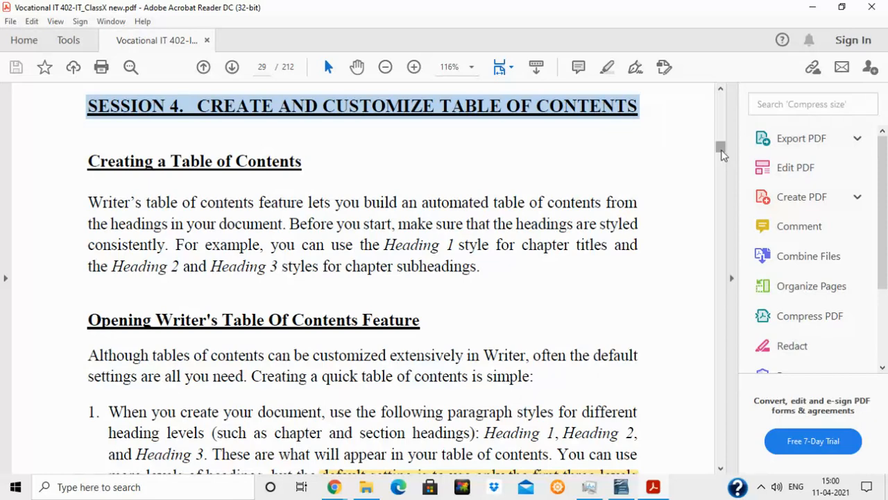
scroll(722, 155, down, 3)
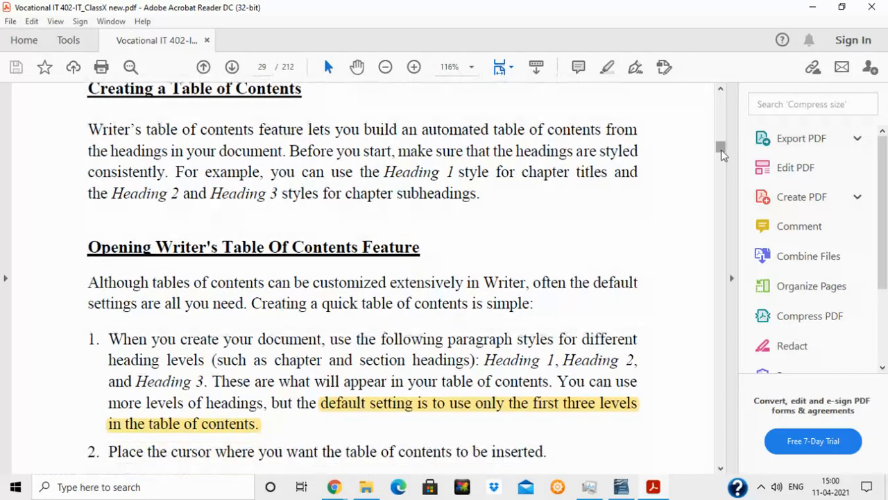
scroll(722, 156, down, 1)
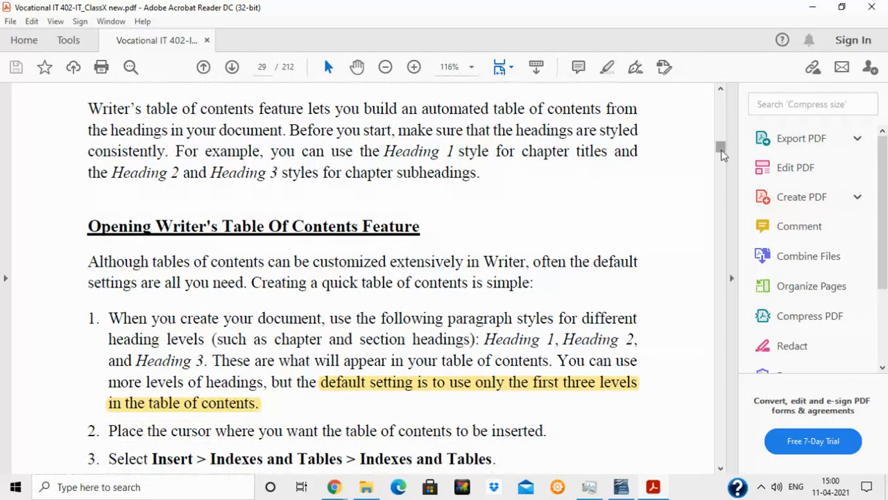
scroll(722, 156, down, 2)
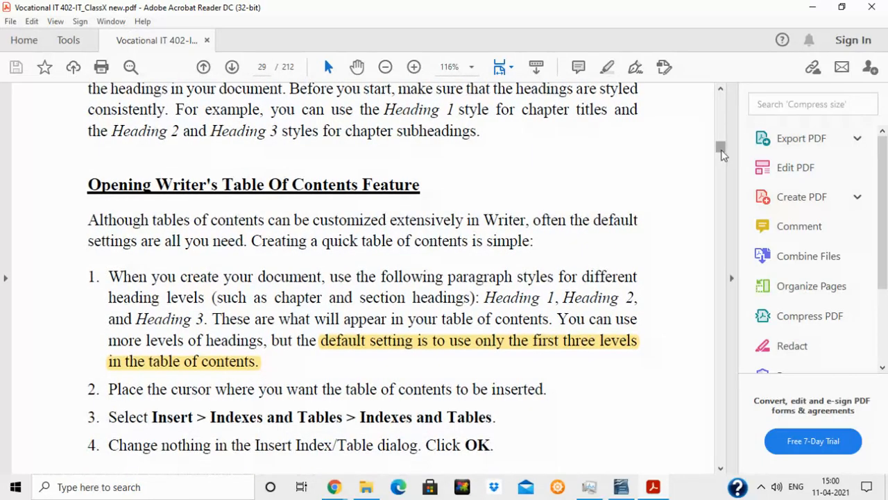
Step: Switch to OpenOffice Writer and follow the Chapter 1 and Chapter 2 links in the sample table of contents, returning to the first page each time
click(621, 488)
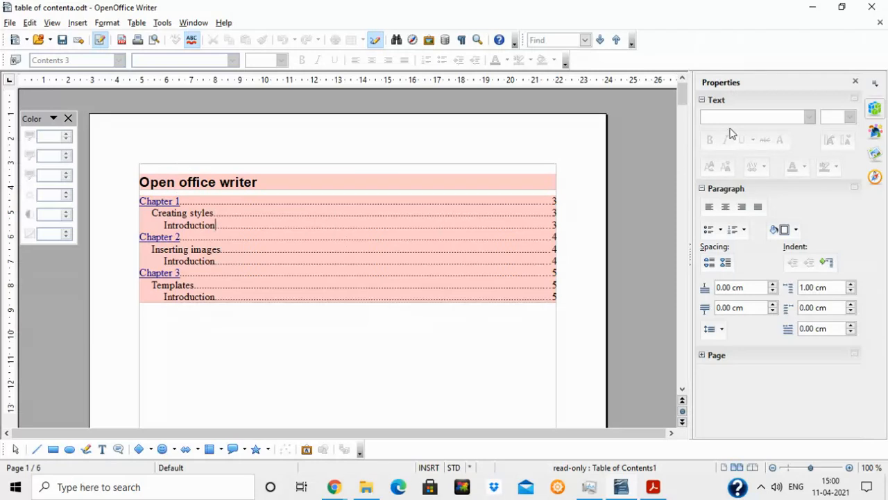
drag(683, 101, 715, 100)
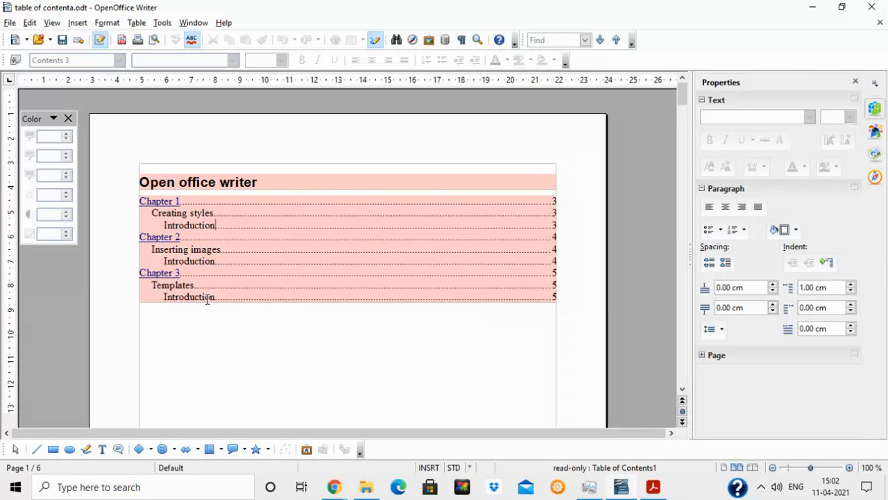
ctrl+click(158, 201)
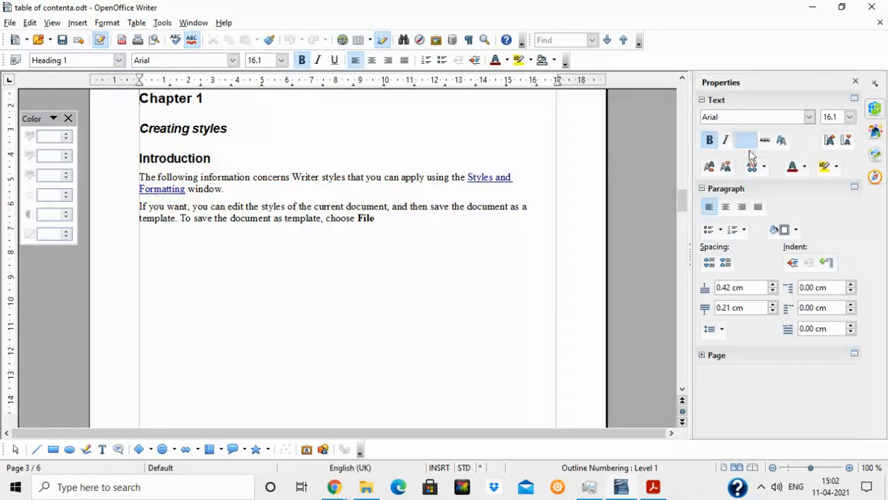
drag(685, 202, 689, 94)
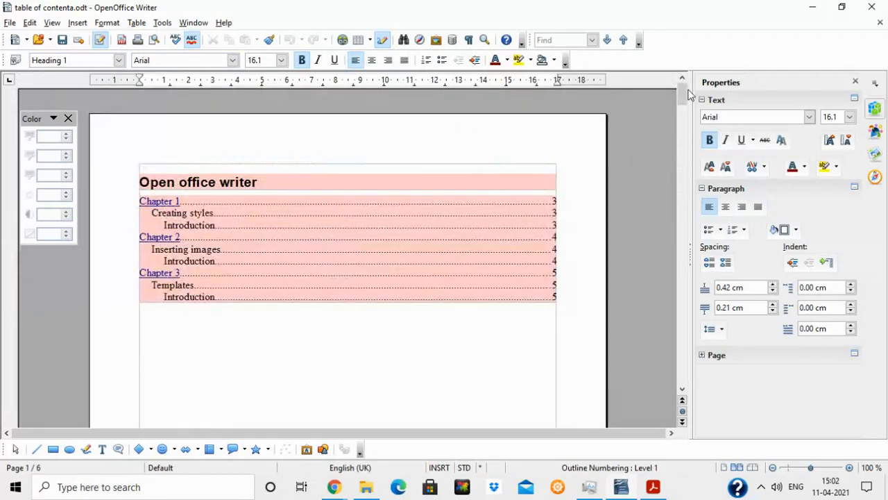
ctrl+click(166, 240)
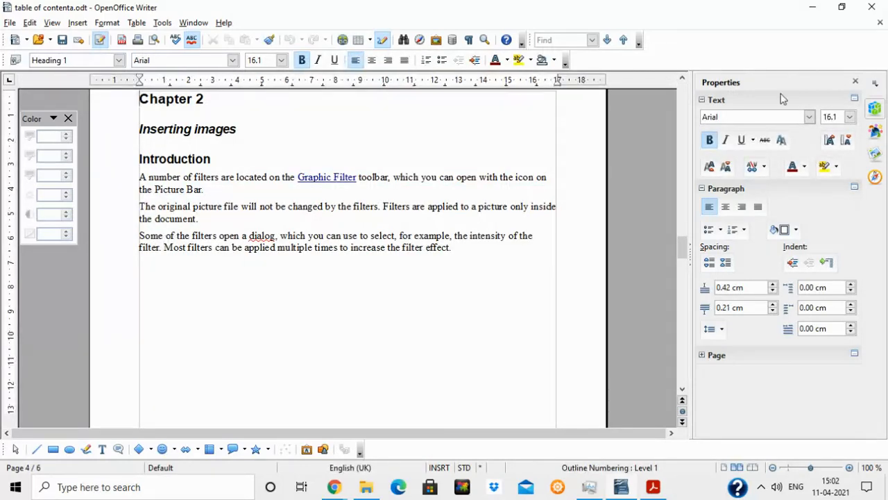
drag(684, 255, 691, 100)
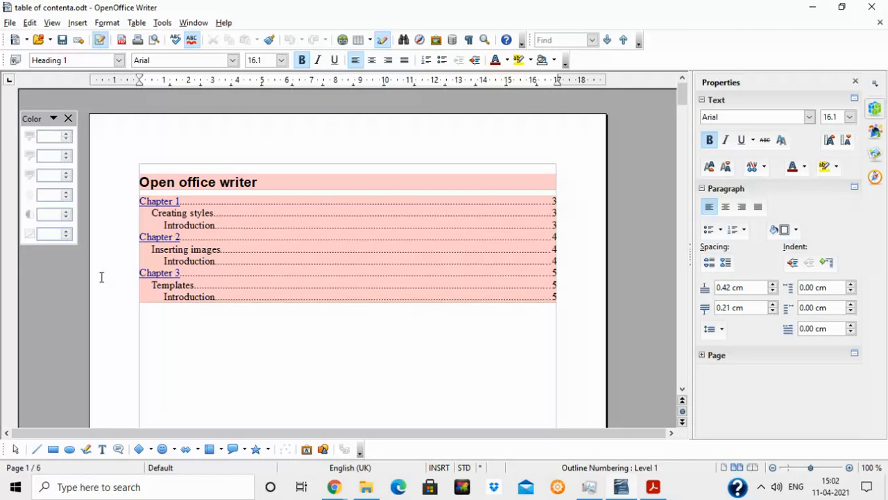
Step: Create a new text document and add blank lines until the cursor is at the start of the second page
key(ctrl+n)
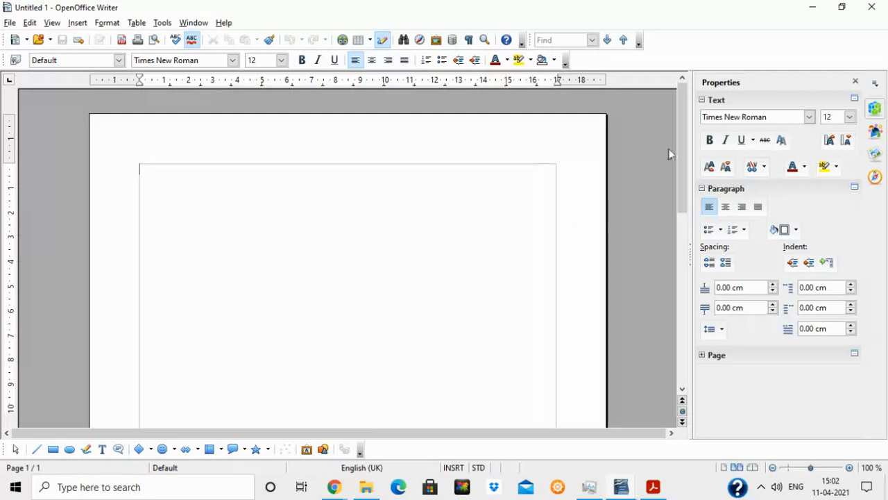
mouse_move(680, 137)
mouse_down()
mouse_move(692, 327)
mouse_move(680, 166)
mouse_move(692, 327)
mouse_move(664, 140)
mouse_up()
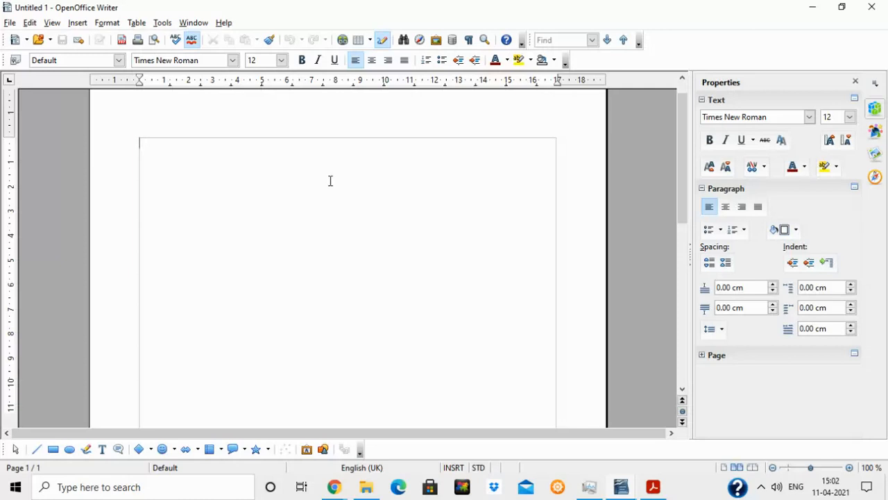
key(Return)
key(Return)
key(Return)
key(Return)
key(Return)
key(Return)
key(Return)
key(Return)
key(Return)
key(Return)
key(Return)
key(Return)
key(Return)
key(Return)
key(Return)
key(Return)
key(Return)
key(Return)
key(Return)
key(Return)
key(Return)
key(Return)
key(Return)
key(Return)
key(Return)
key(Return)
key(Return)
key(Return)
key(Return)
key(Return)
key(Return)
key(Return)
key(Return)
key(Return)
key(Return)
key(Return)
key(Return)
key(Return)
key(Return)
key(Return)
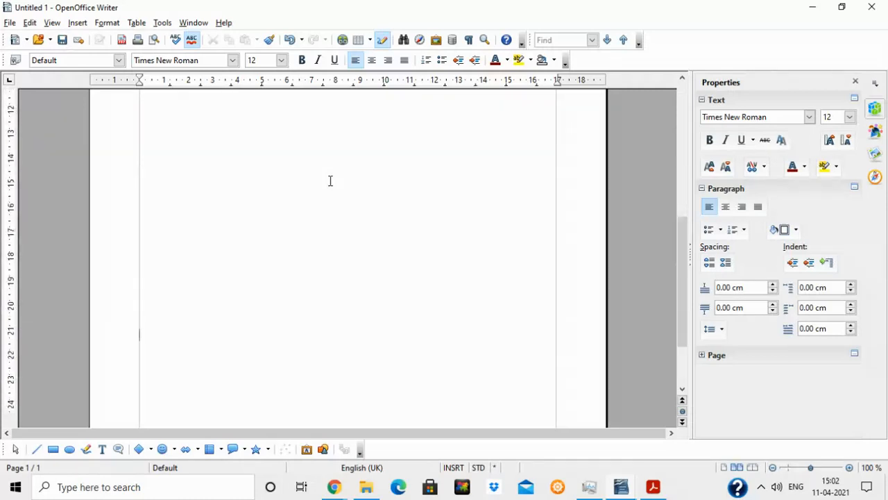
key(Return)
key(Return)
key(Return)
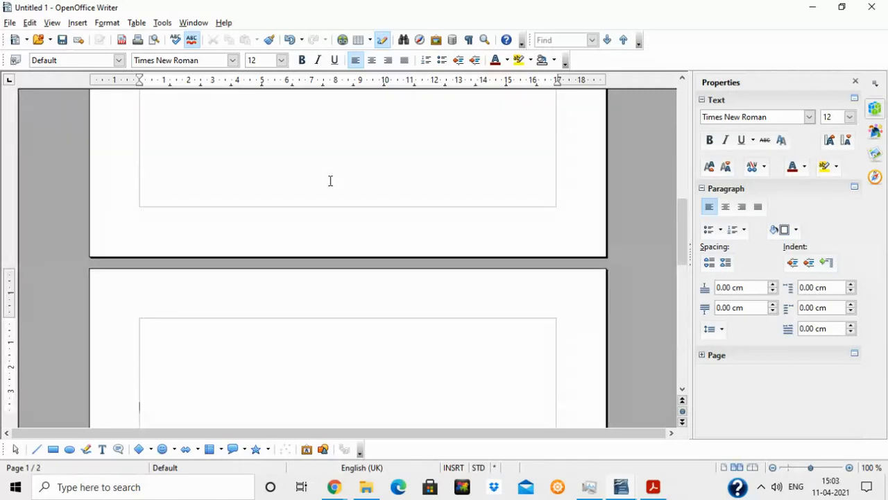
key(BackSpace)
Step: Enter the lines "Chapter 1", "Word Processor" and "MS-WORD" at the beginning of the second page
text(Chapter 1)
key(Return)
text(We)
key(BackSpace)
text(ord Processor)
key(Return)
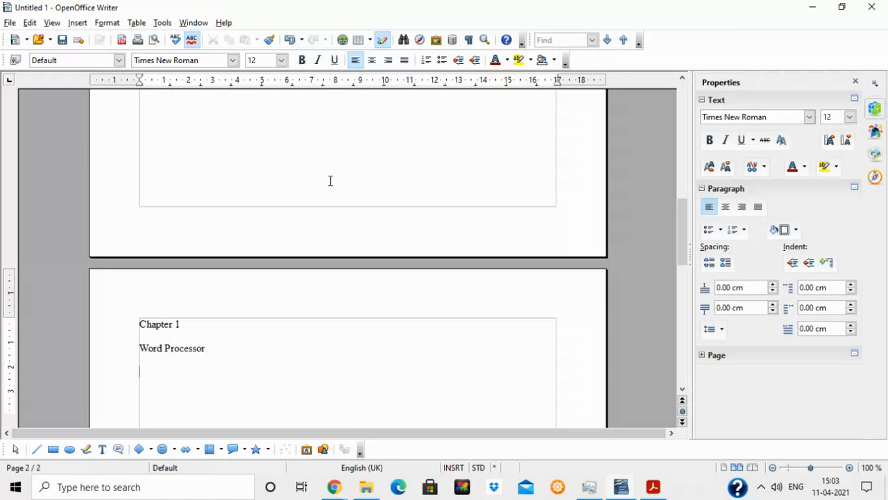
text(MS-W)
text(ORD)
Step: Copy the PDF paragraph starting "Although tables of contents can be customized" and paste it below MS-WORD in the untitled Writer document
mouse_move(332, 489)
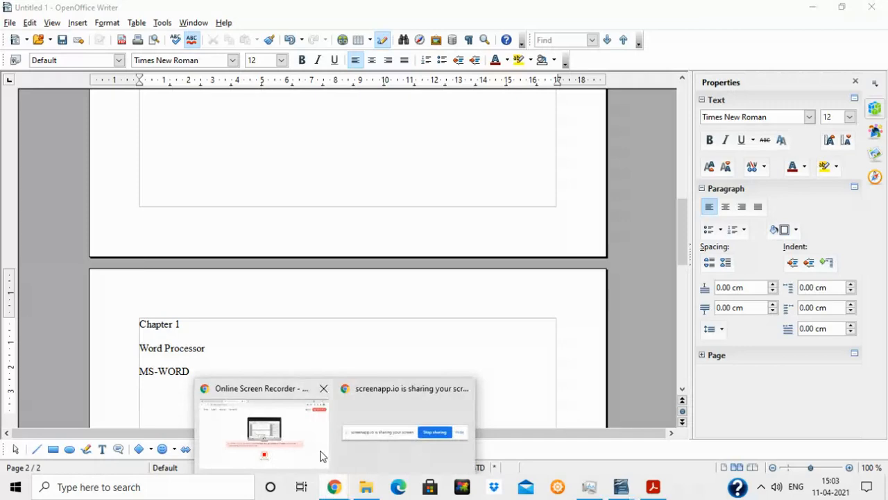
click(321, 454)
click(653, 488)
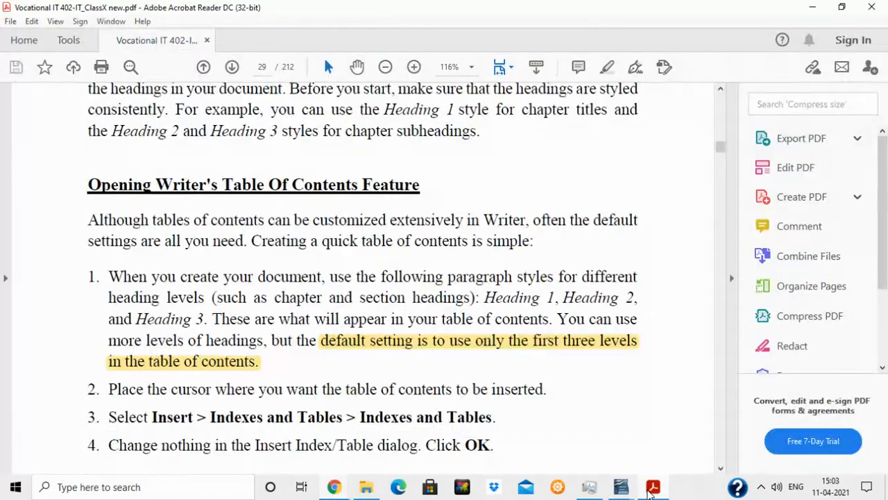
drag(89, 221, 539, 254)
key(ctrl+c)
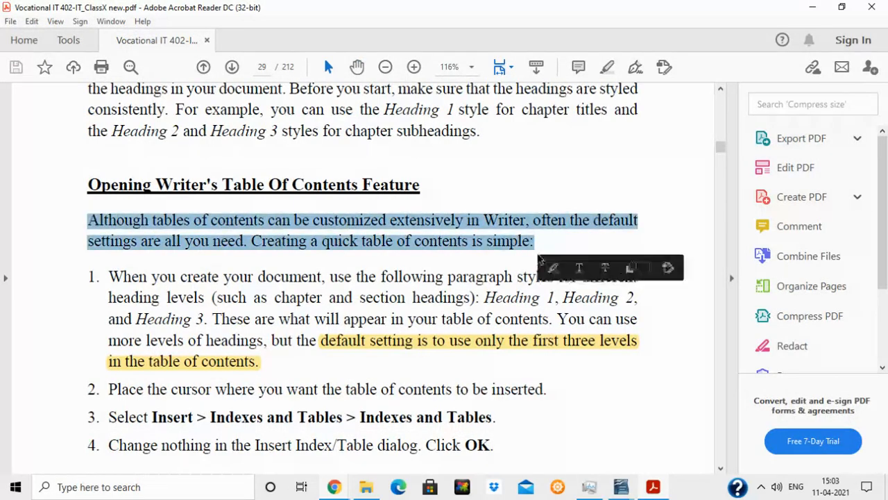
mouse_move(620, 486)
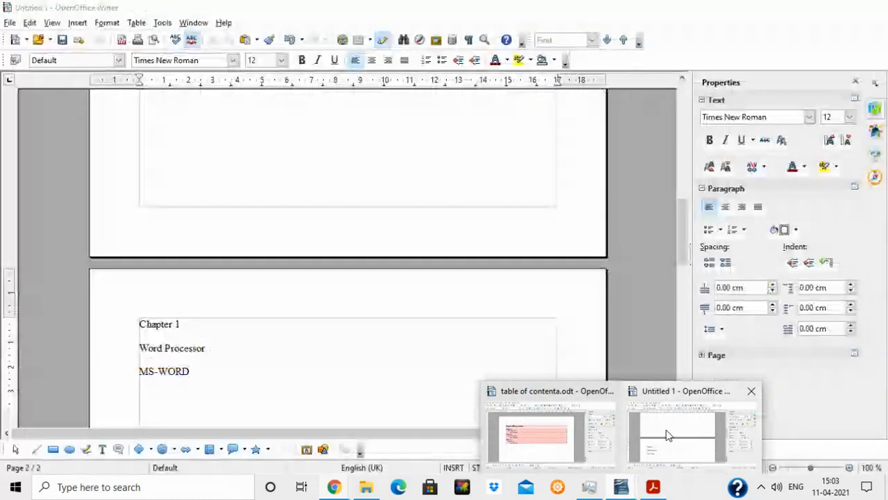
click(666, 435)
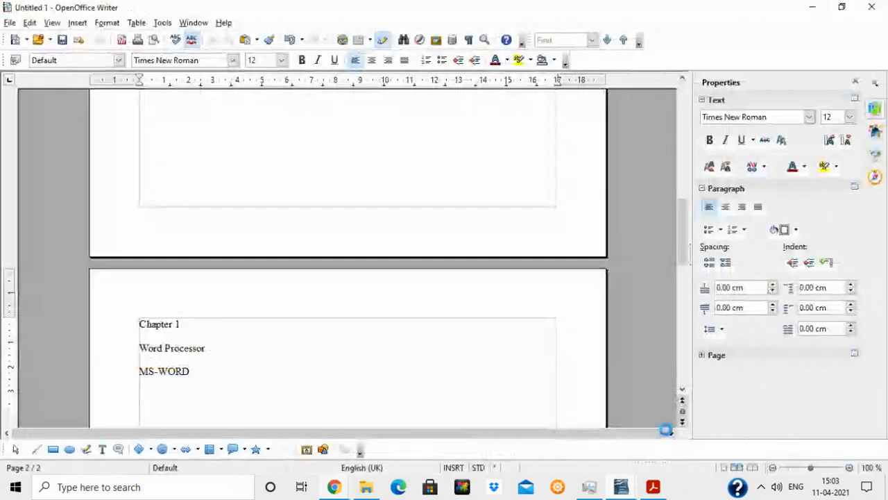
key(ctrl+v)
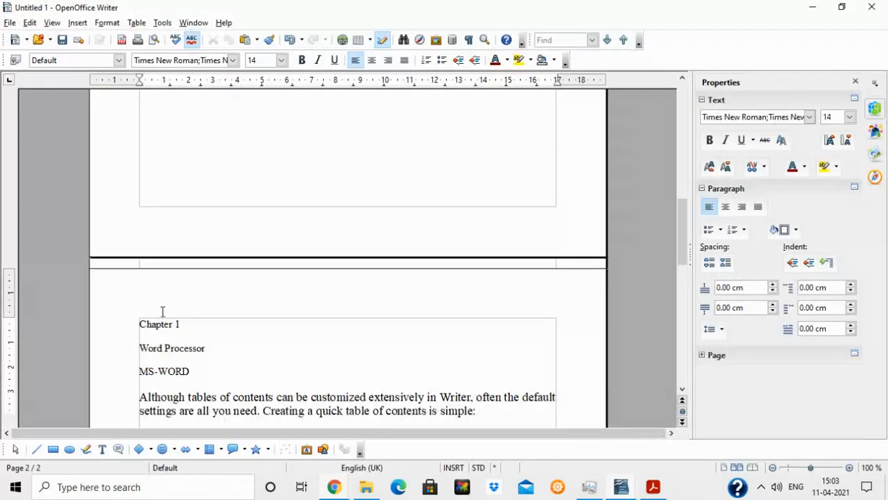
Step: Apply the Heading 1 style to "Chapter 1" and the Heading 2 style to "Word Processor"
drag(139, 322, 202, 326)
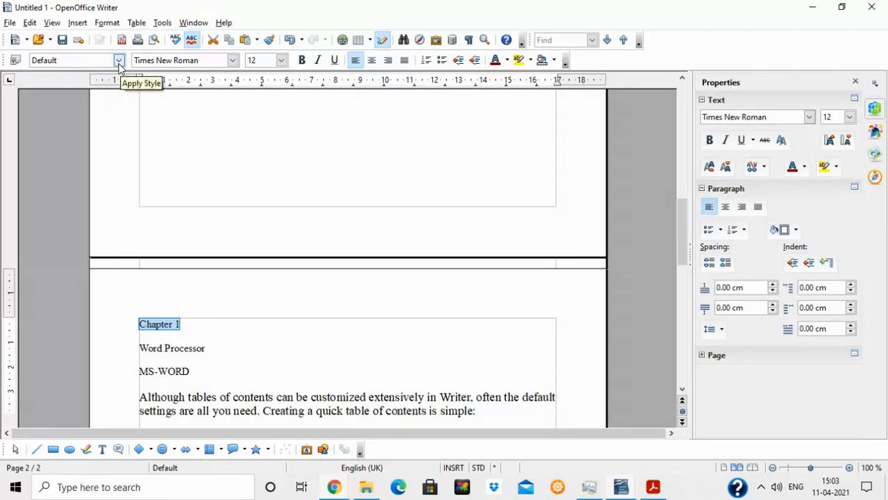
click(118, 61)
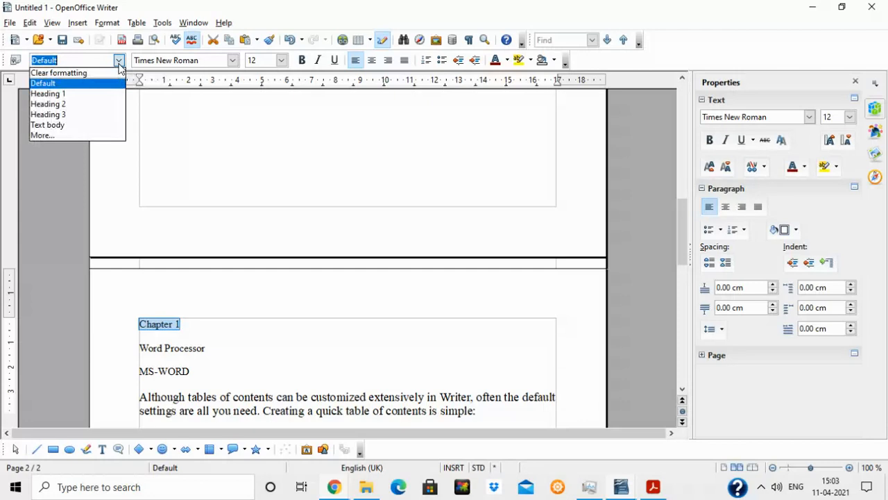
click(91, 94)
drag(136, 357, 222, 354)
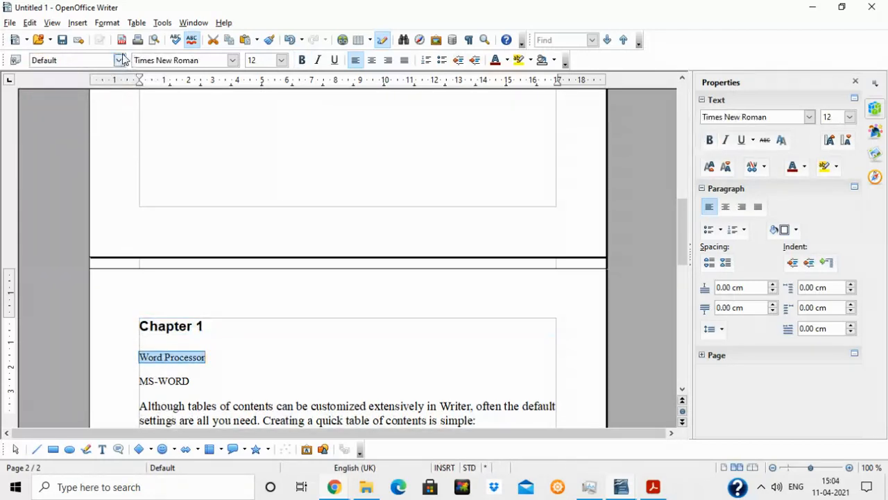
click(118, 60)
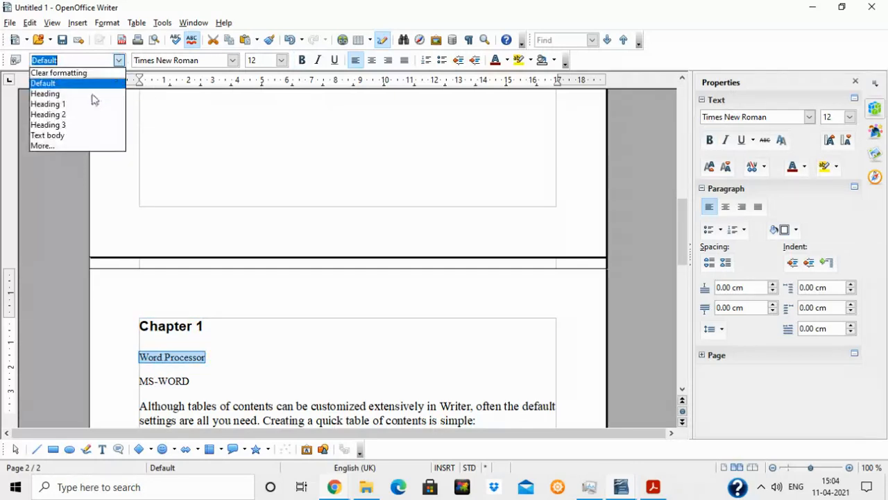
click(81, 118)
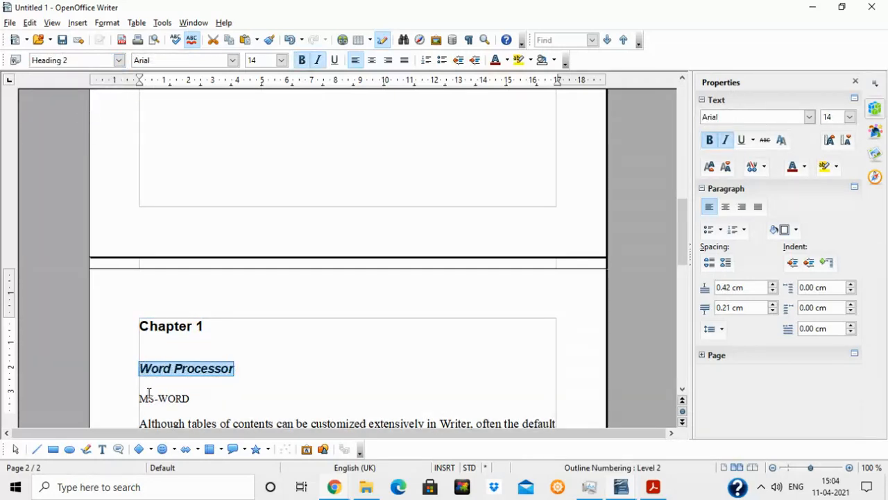
Step: Apply the Heading 3 style to "MS-WORD" and check the styles of all three heading lines
drag(139, 397, 207, 399)
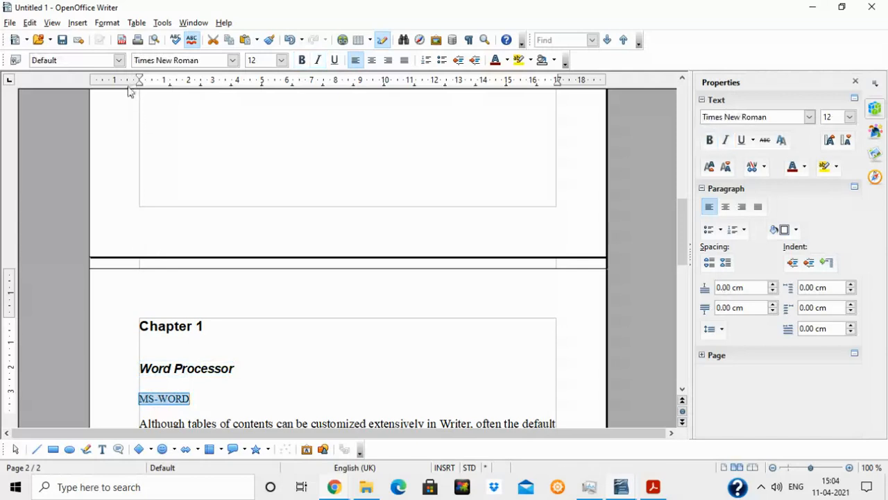
click(119, 60)
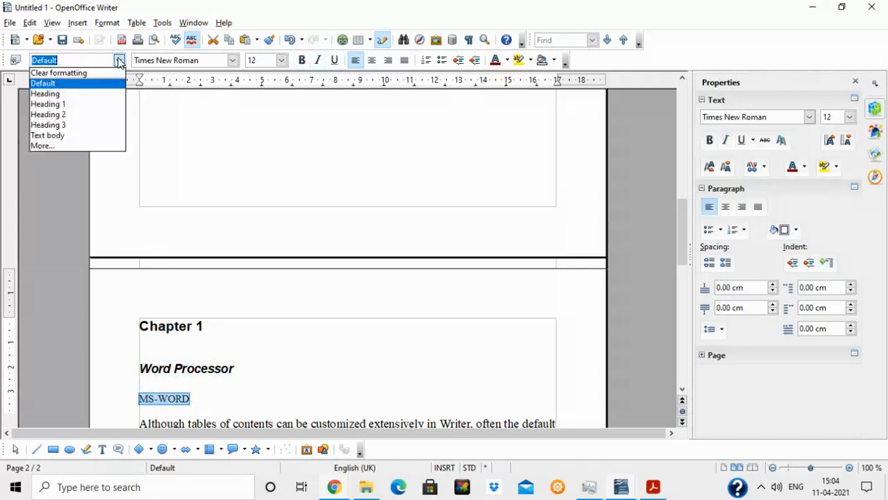
click(75, 127)
click(289, 404)
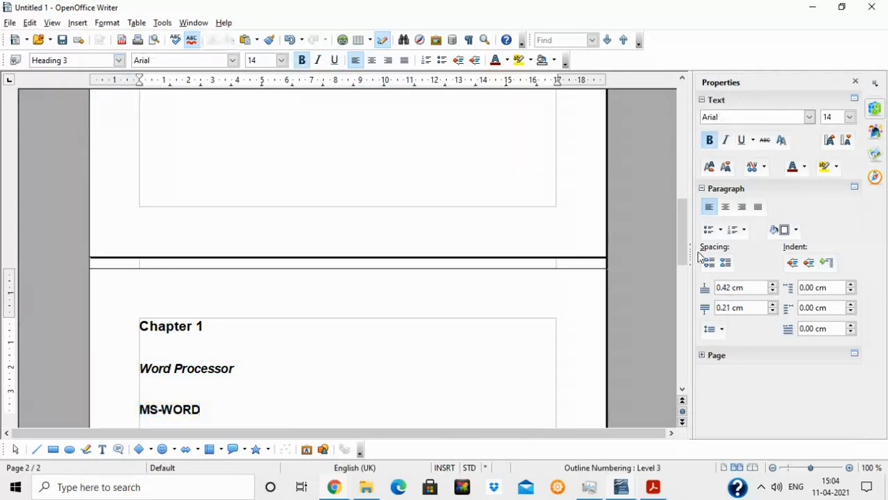
drag(686, 246, 686, 273)
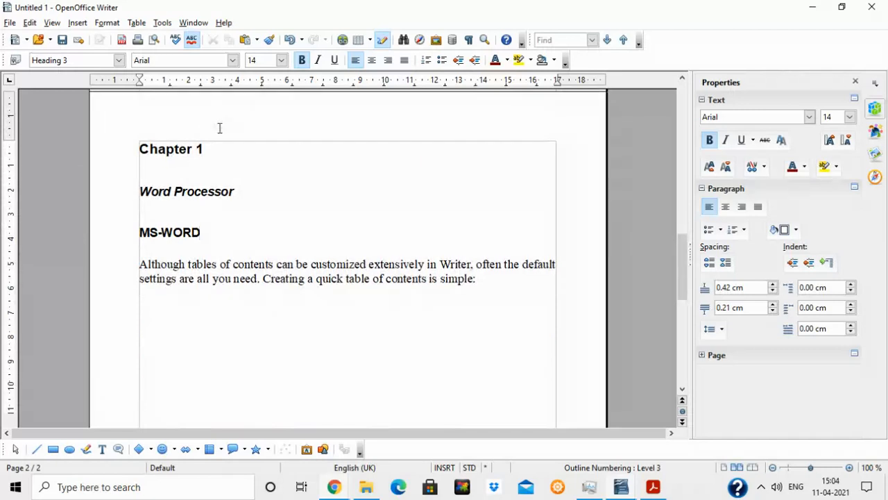
click(202, 146)
click(196, 191)
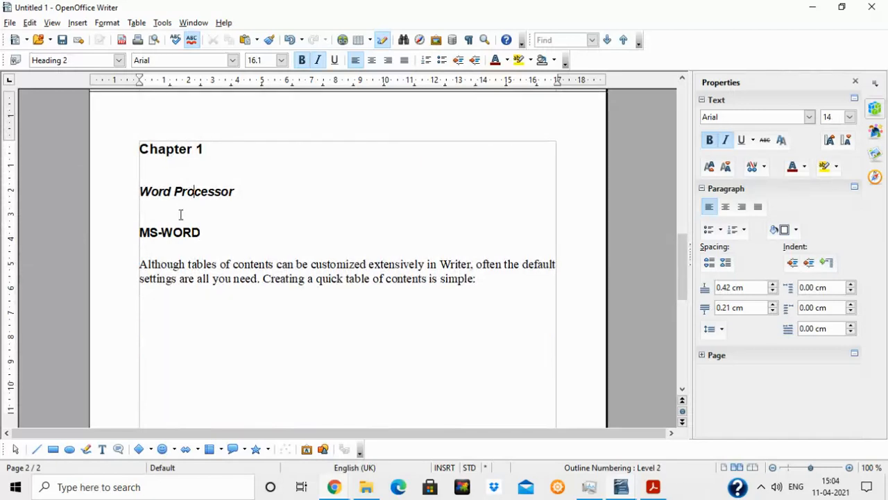
drag(145, 235, 224, 232)
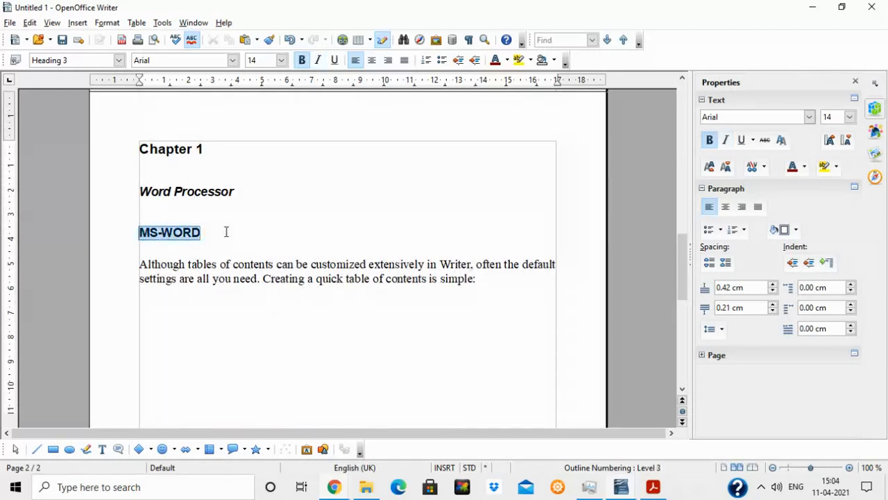
Step: Add blank lines below the pasted paragraph to move the cursor down to the end of the second page
click(286, 322)
mouse_move(680, 258)
mouse_down()
mouse_move(683, 319)
mouse_move(671, 272)
mouse_up()
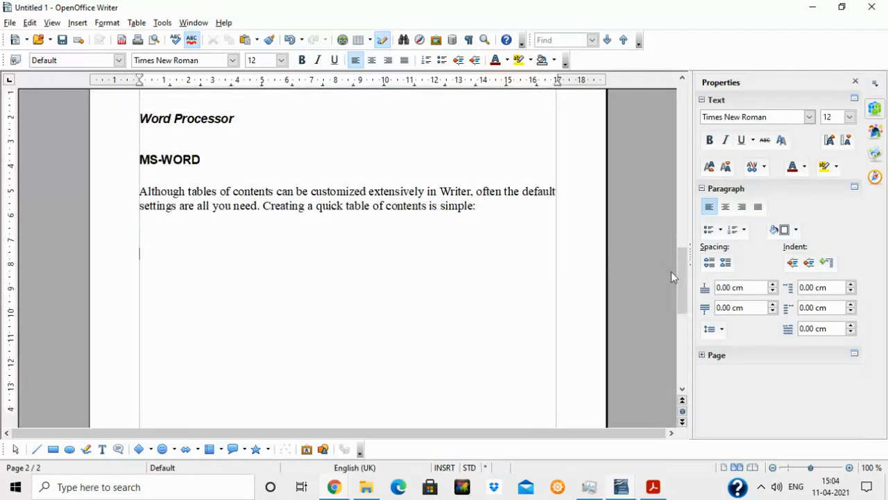
key(Return)
key(Return)
key(Return)
key(Return)
key(Return)
key(Return)
key(Return)
key(Return)
key(Return)
key(Return)
key(Return)
key(Return)
key(Return)
key(Return)
key(Return)
key(Return)
key(Return)
key(Return)
key(Return)
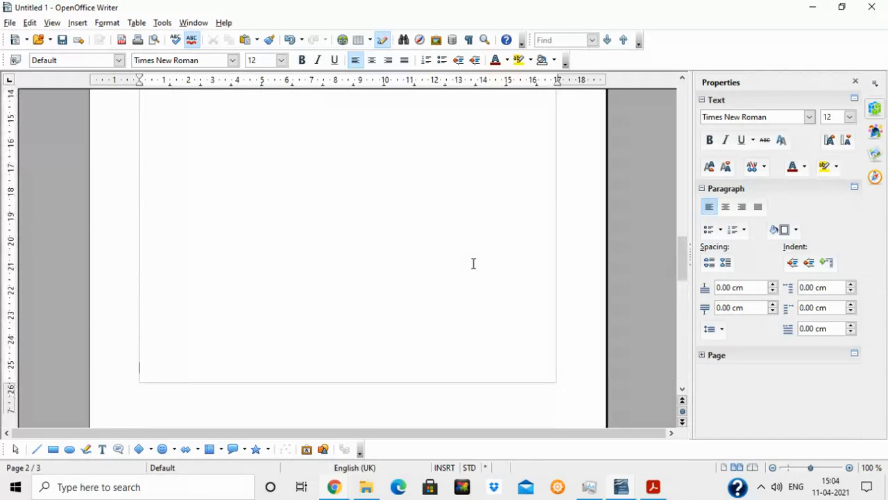
Step: On the third page, enter the lines "Chapter 2", "Spreadsheet" and "MS-EXCEL", and paste the copied "Although tables of contents" paragraph below them
key(Return)
text(Chapye)
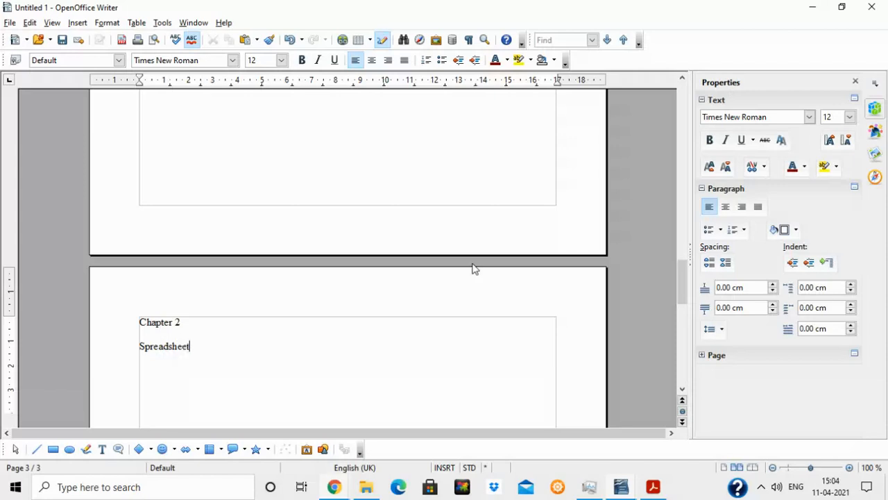
text(MS-EXCEL)
key(Return)
text(Although tables of contents can be customized extensively in Writer, often the default settings are all you need. Creating a quick table of contents is simple:)
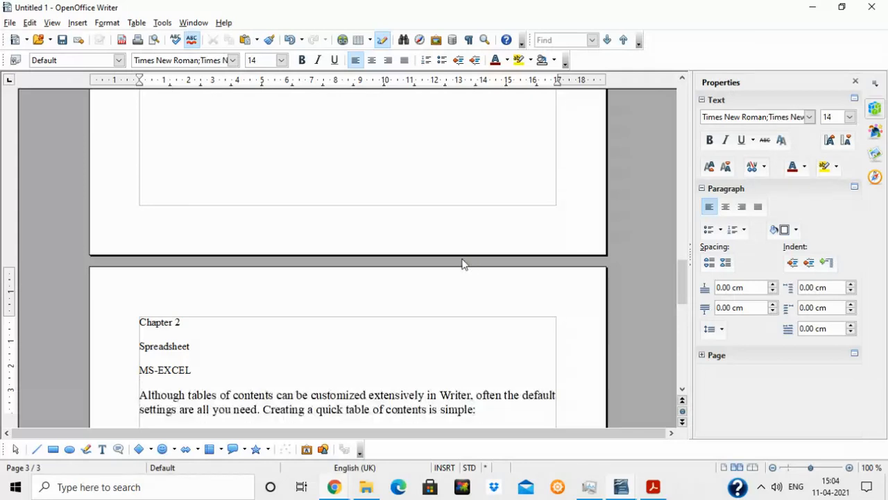
Step: Check the paragraph styles of the "Chapter 1", "Word Processor" and "MS-WORD" heading lines on the second page
drag(675, 298, 684, 214)
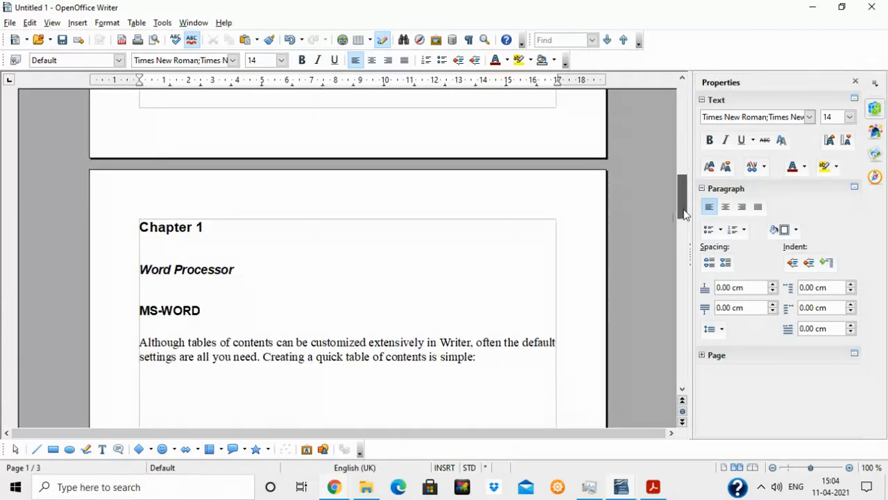
click(168, 223)
click(179, 271)
click(179, 306)
mouse_move(682, 196)
mouse_down()
mouse_move(673, 277)
mouse_move(673, 186)
mouse_up()
triple_click(238, 268)
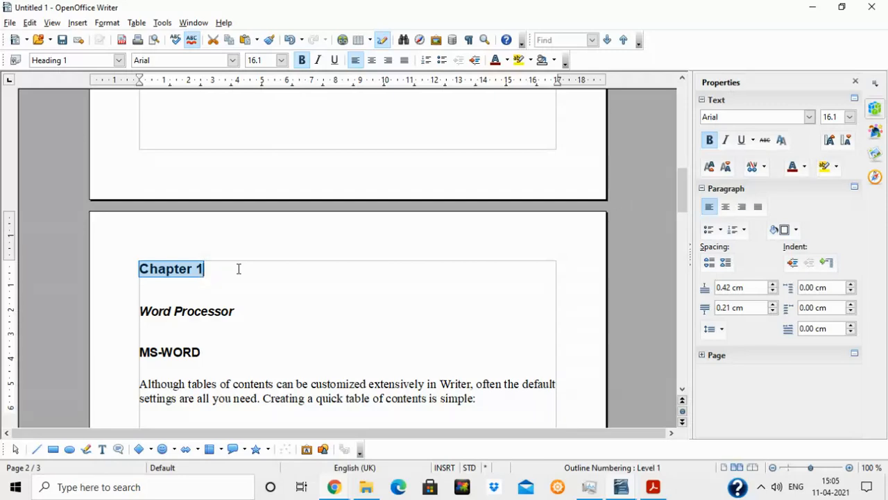
mouse_move(684, 184)
mouse_down()
mouse_move(685, 212)
mouse_move(684, 196)
mouse_up()
click(181, 290)
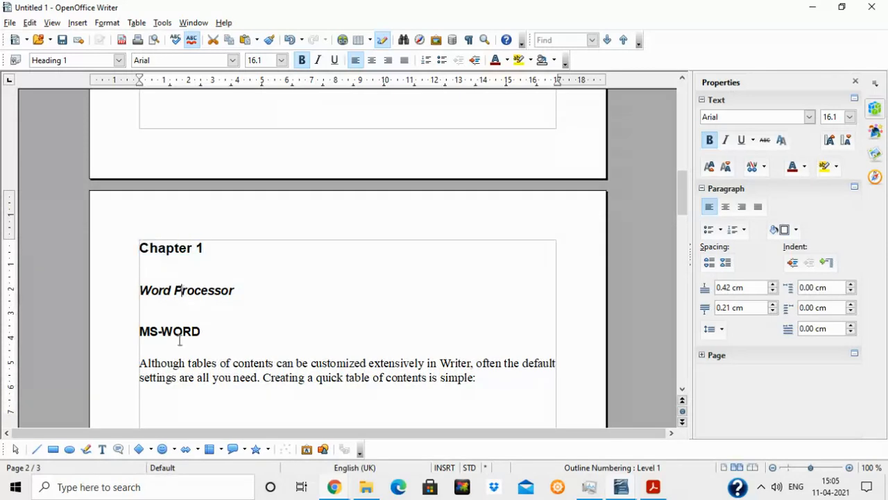
click(179, 351)
Step: Apply the Heading 1 style to "Chapter 2" and the Heading 2 style to "Spreadsheet"
drag(680, 197, 676, 289)
drag(139, 228, 197, 226)
click(119, 61)
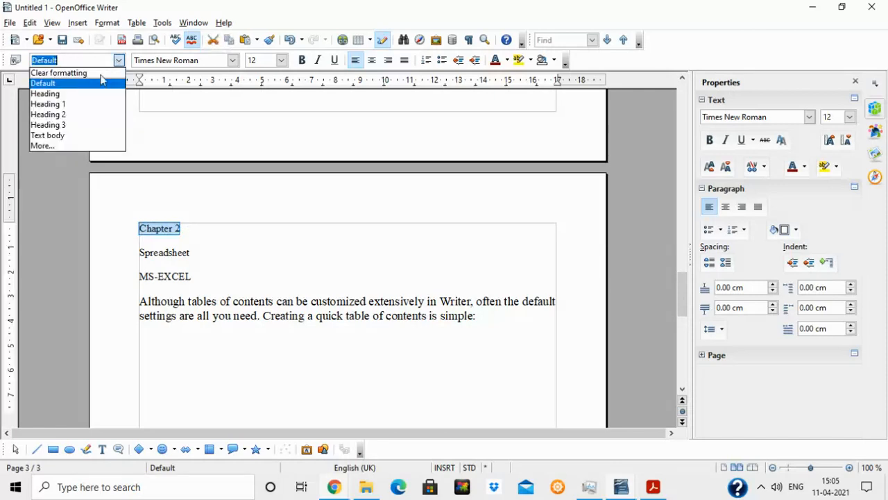
click(85, 104)
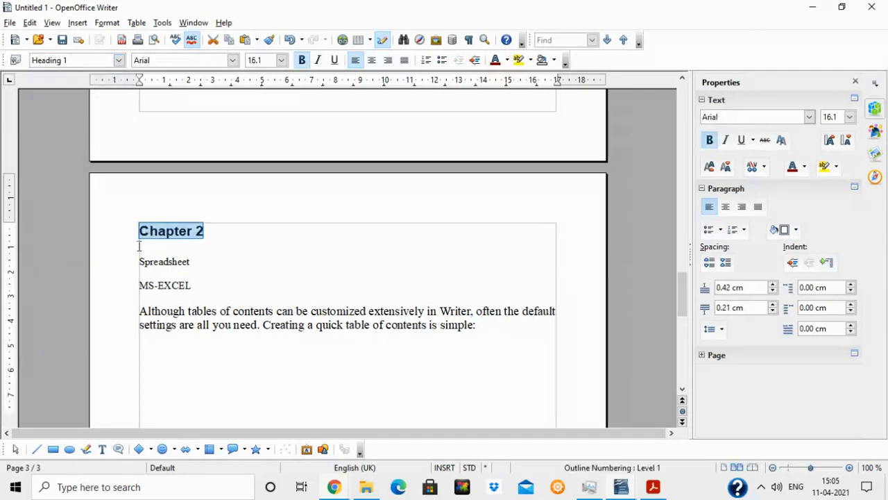
drag(139, 261, 200, 262)
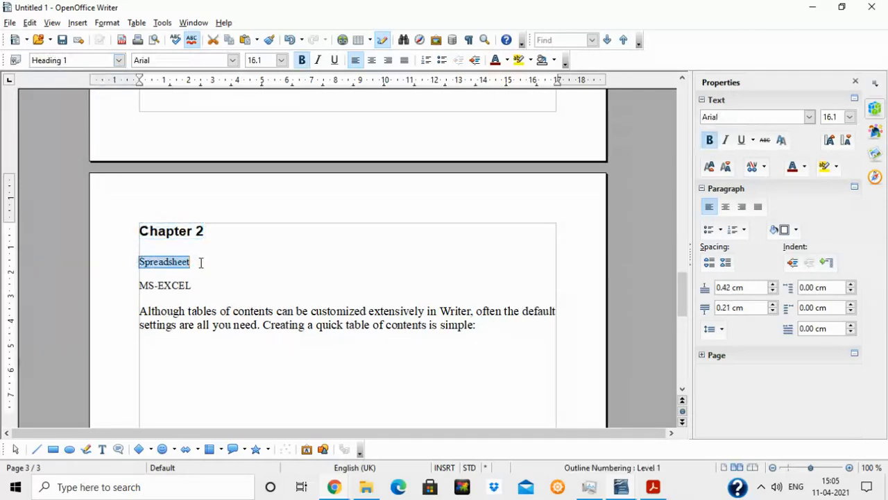
click(119, 61)
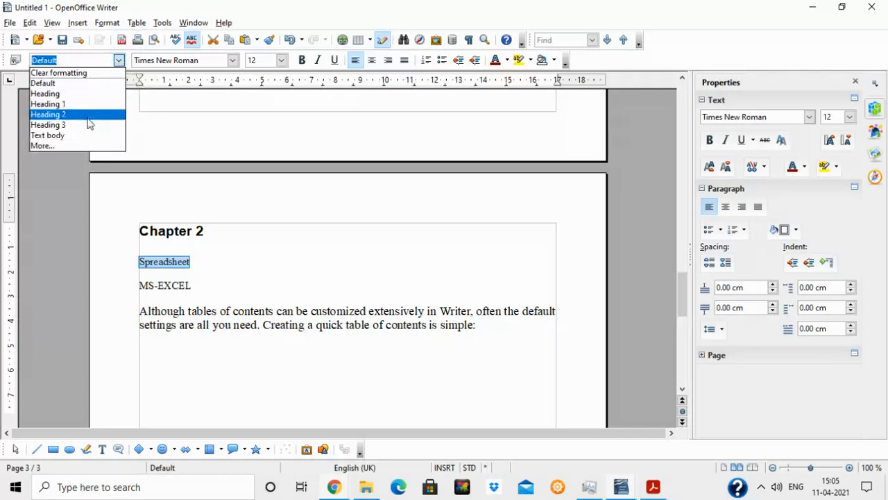
click(87, 115)
Step: Apply the Heading 3 style to the "MS-EXCEL" line
drag(131, 306, 198, 307)
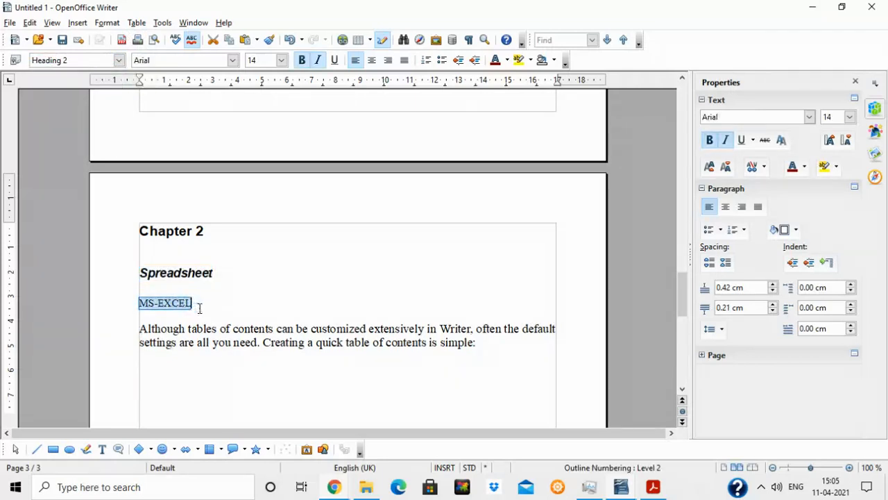
click(119, 60)
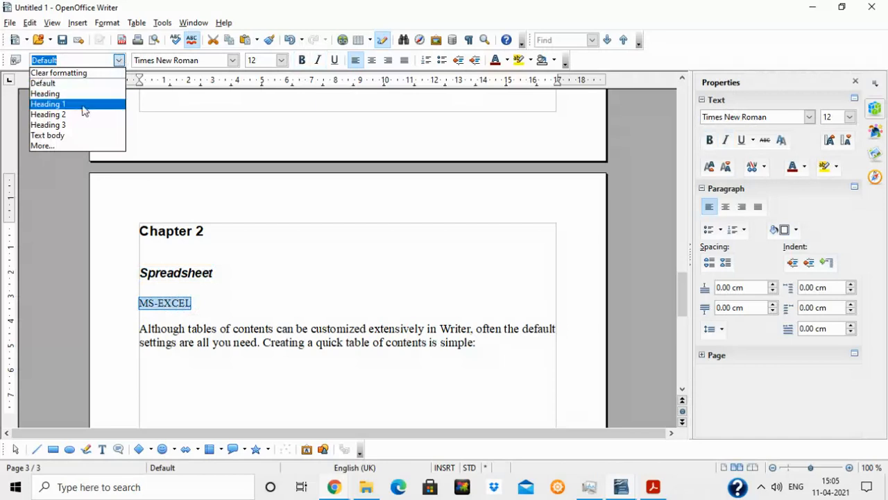
click(69, 125)
click(339, 346)
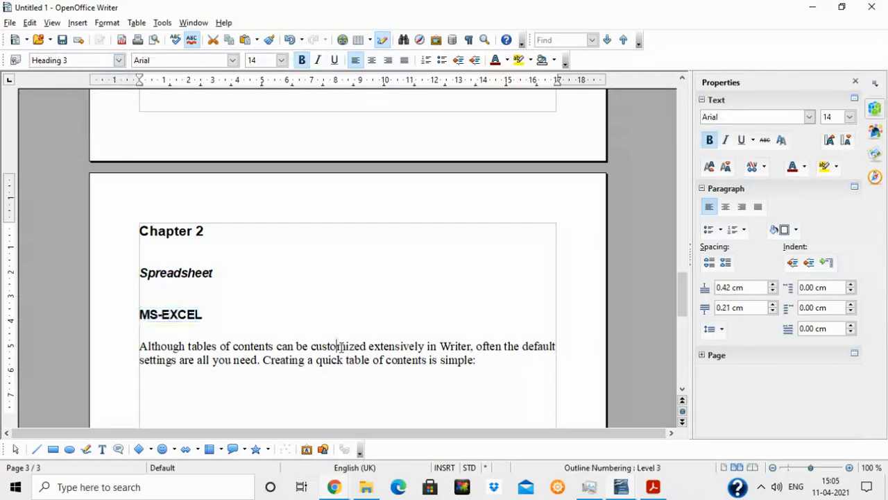
Step: On a new fourth page, enter "CHAPTER 3", "Presentation s/w" and "POWERPOINT", and paste the copied "Although tables of contents" paragraph below them
key(ctrl+Return)
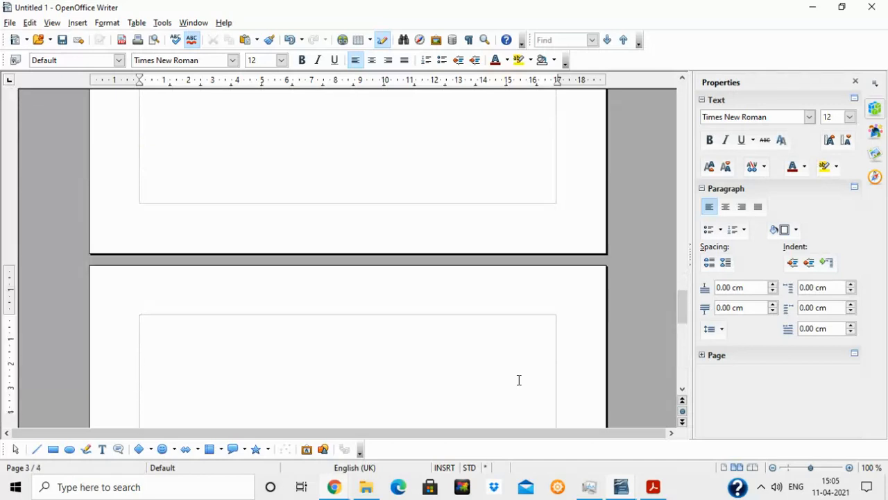
text(CHAPT)
key(BackSpace)
key(BackSpace)
key(BackSpace)
key(BackSpace)
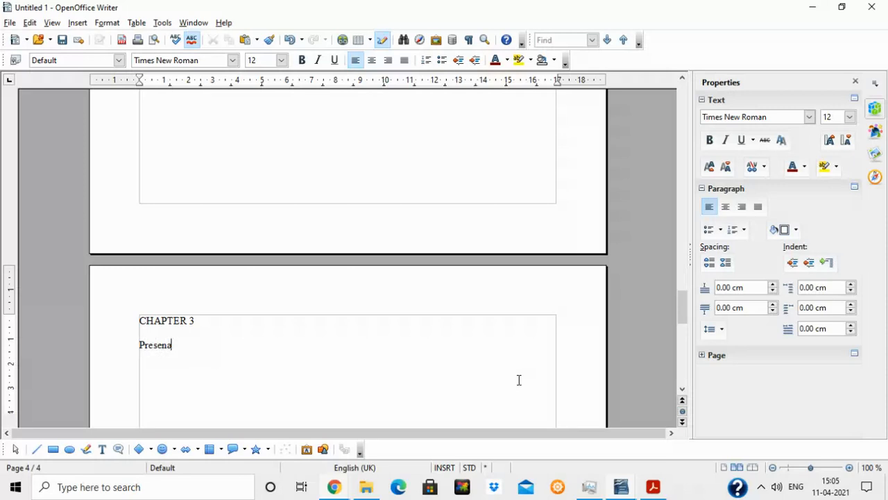
text(tion s/w PO)
text(WERPOINT)
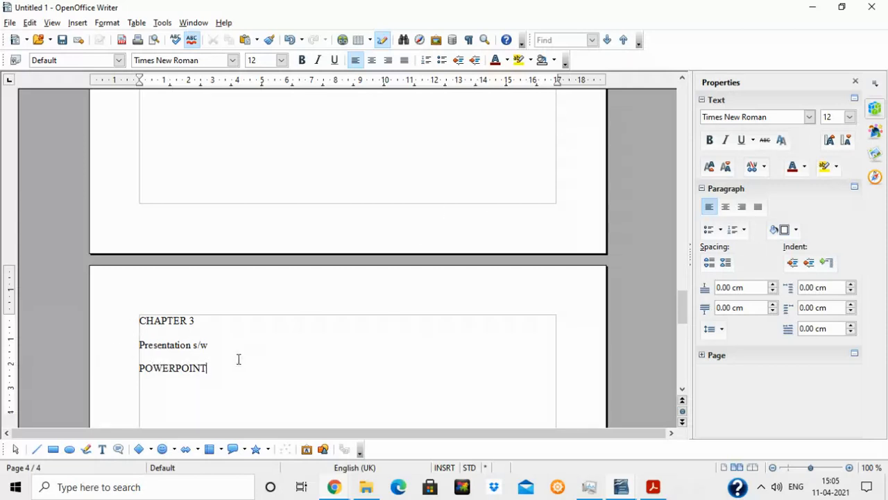
text(Although tables of contents can be customized extensively in Writer, often the default settings are all you need. Creating a quick table of contents is simple:)
Step: Apply the Heading 1 style to "CHAPTER 3" and the Heading 2 style to "Presentation s/w"
drag(139, 312, 236, 331)
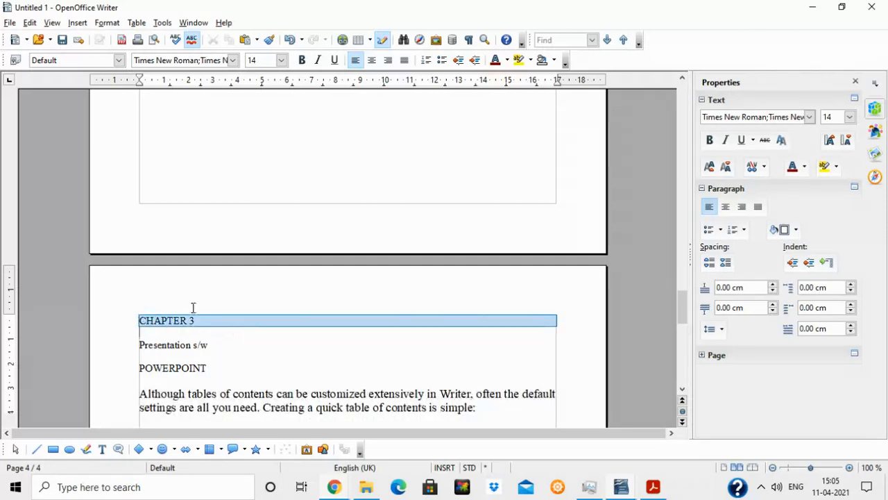
click(119, 60)
click(79, 104)
drag(139, 372, 246, 387)
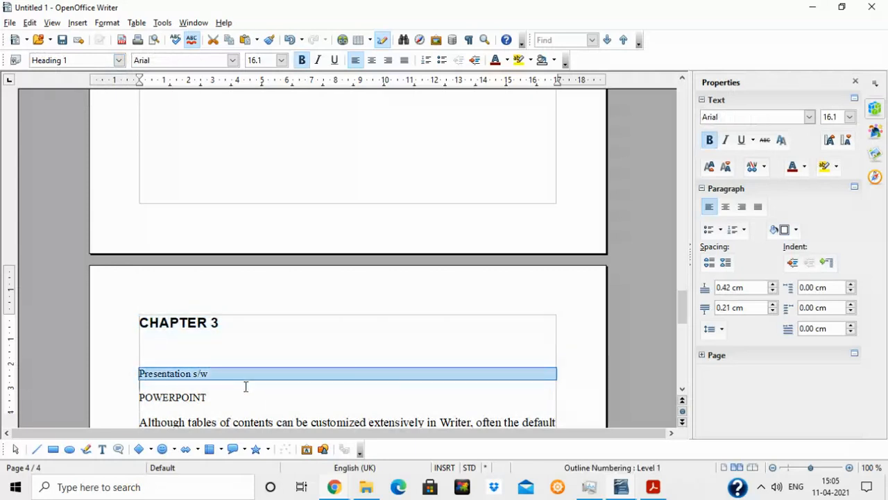
click(119, 61)
click(79, 117)
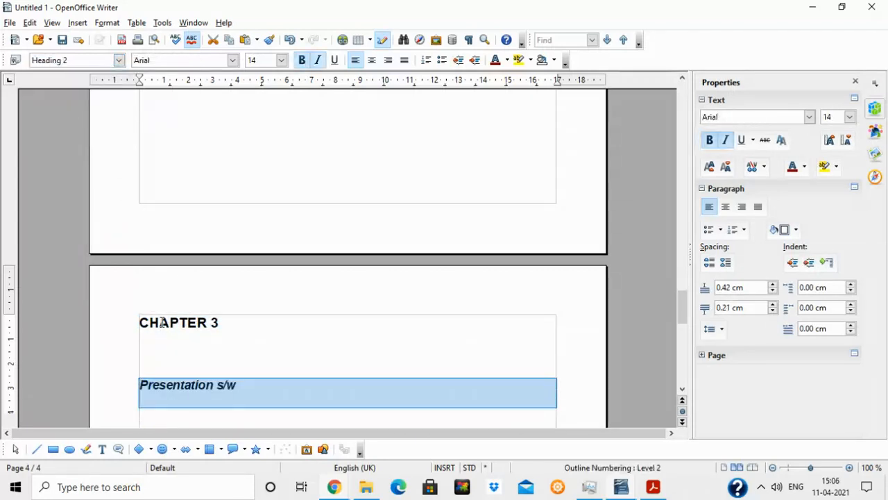
Step: Remove the blank line between "CHAPTER 3" and "Presentation s/w", and apply the Heading 3 style to "POWERPOINT"
click(167, 349)
key(BackSpace)
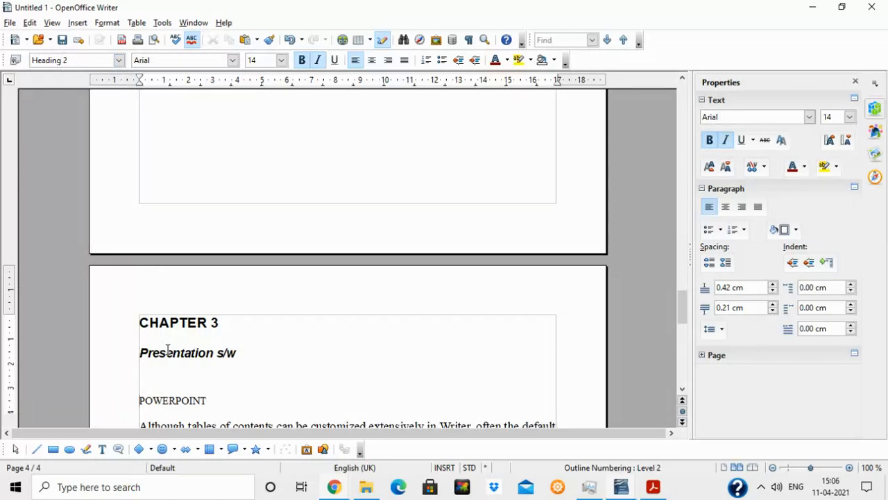
key(shift+End)
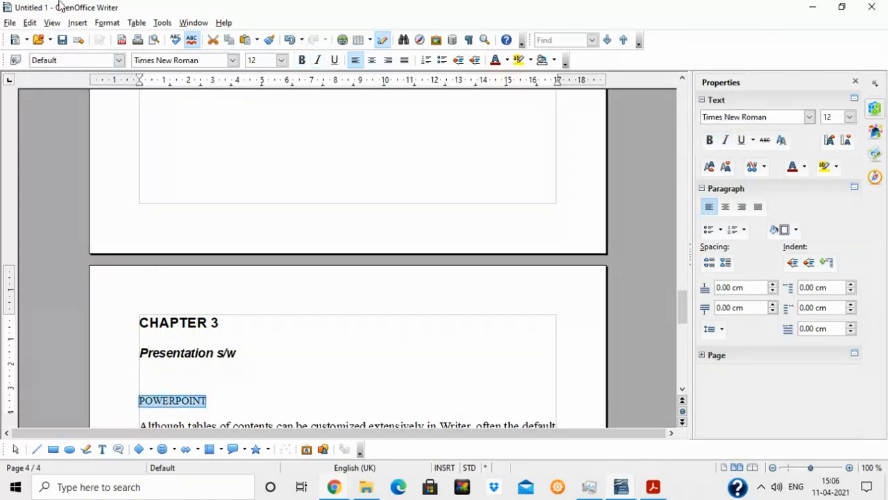
click(119, 61)
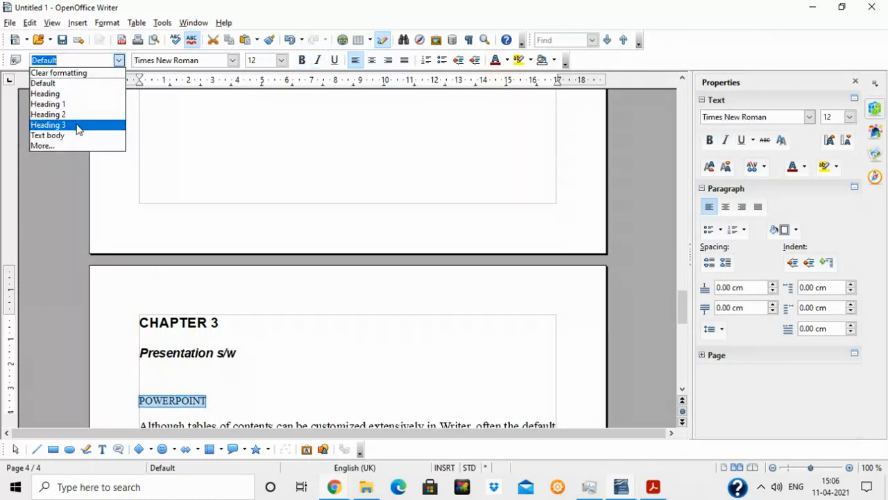
click(48, 114)
click(305, 383)
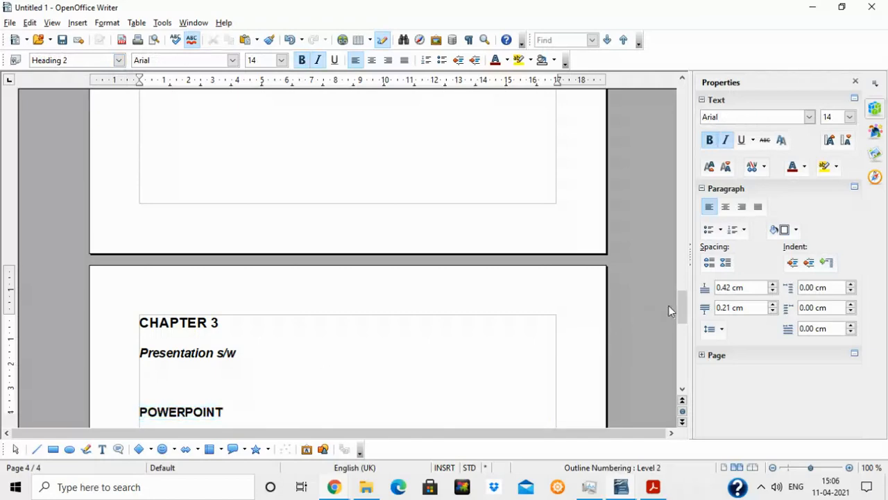
Step: Place the cursor on the blank first page and open the settings for inserting an index or table
drag(682, 301, 665, 97)
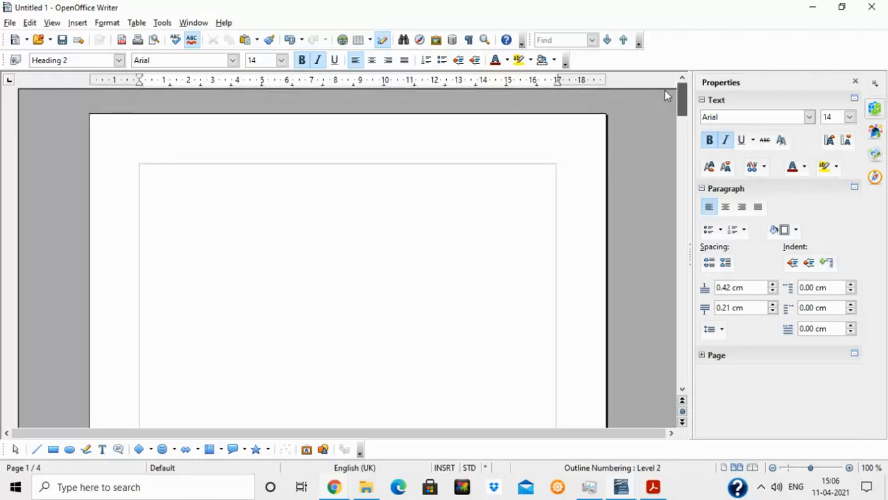
click(388, 240)
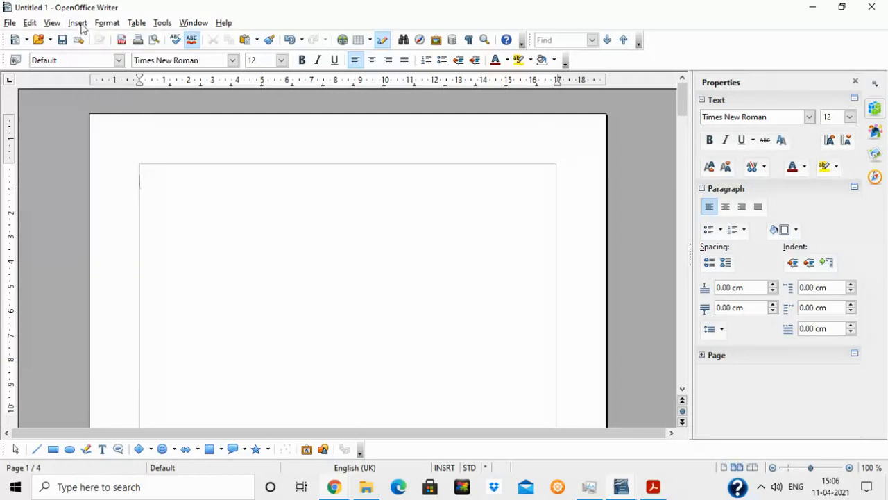
click(78, 23)
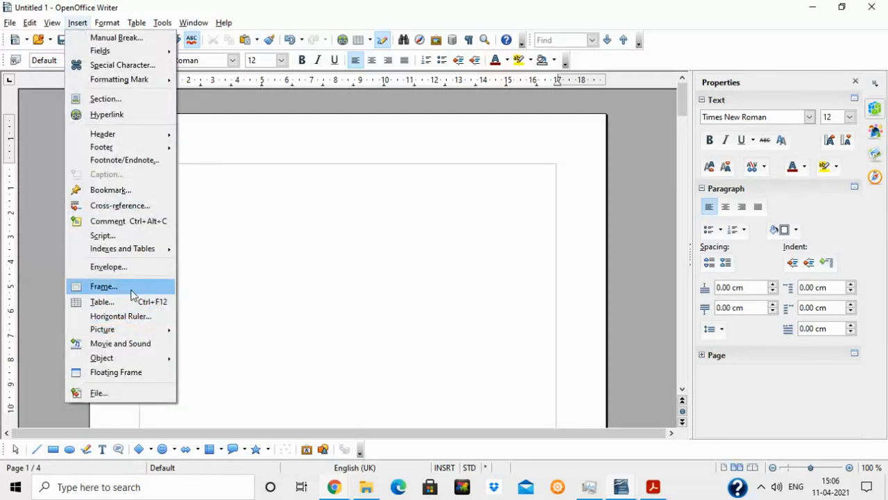
mouse_move(127, 249)
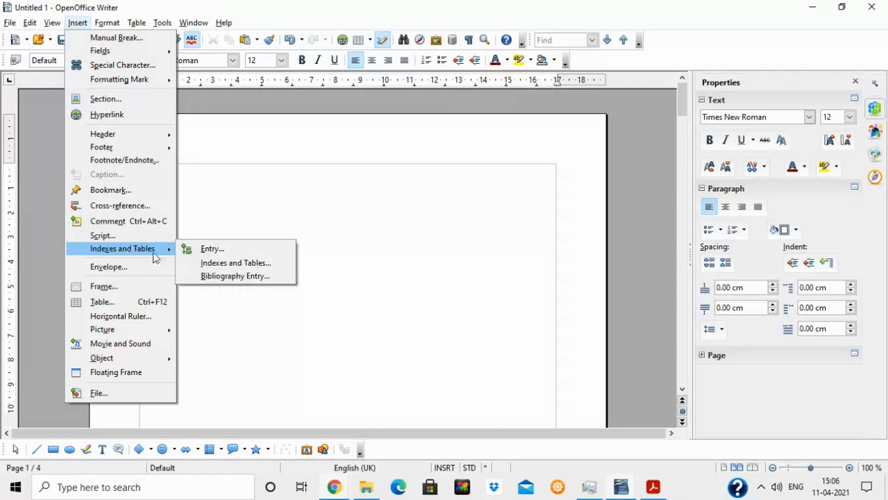
click(278, 270)
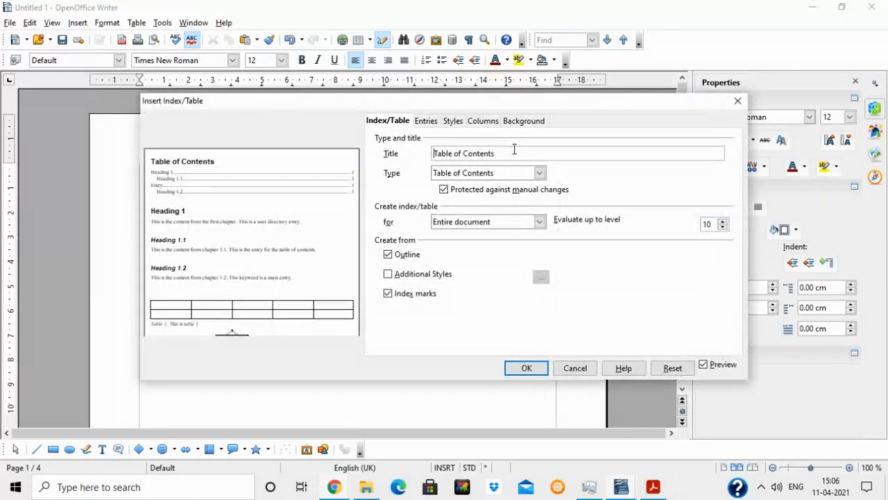
Step: Title the table of contents "MS-OFFICE", keep it protected against manual changes, and insert it
drag(513, 149, 429, 150)
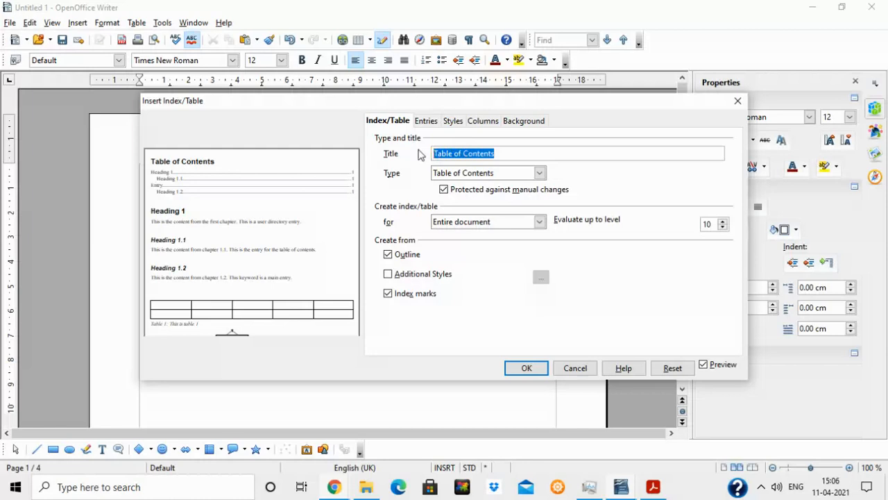
text(MS)
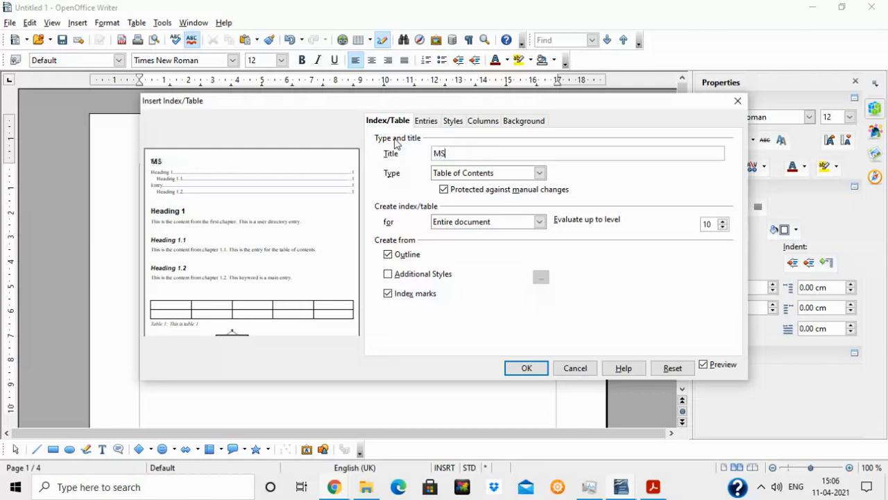
text(-OFFICE)
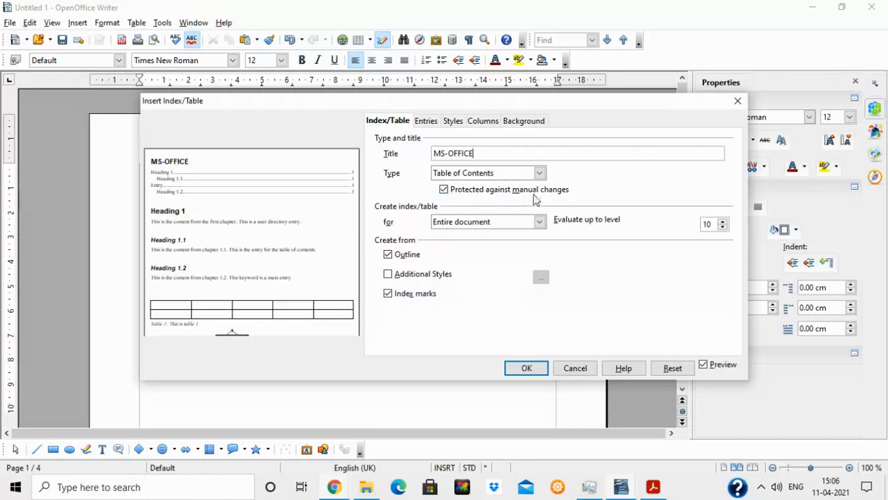
click(443, 193)
click(443, 193)
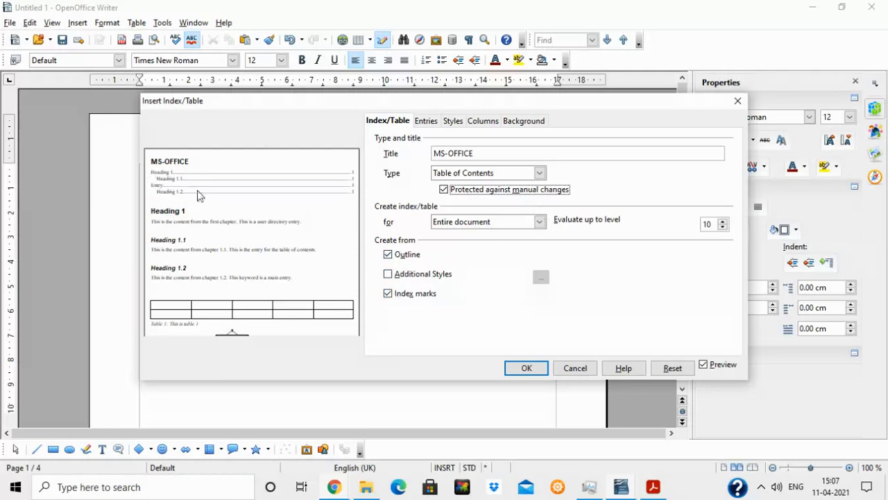
click(522, 369)
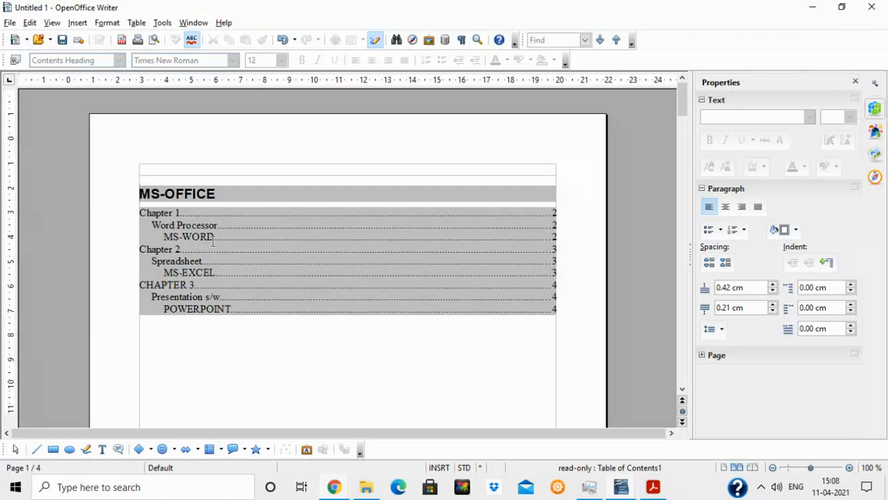
Step: Try to delete text from the "MS-WORD" entry in the inserted table of contents to test its protection
key(BackSpace)
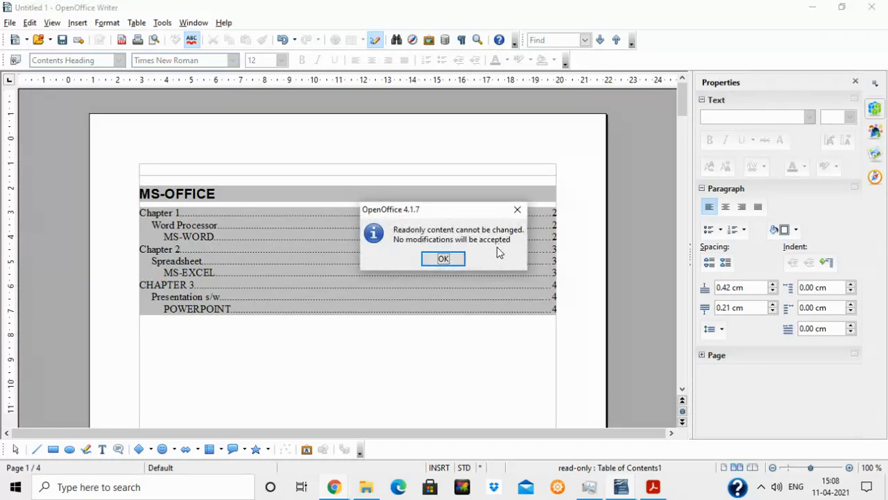
click(438, 262)
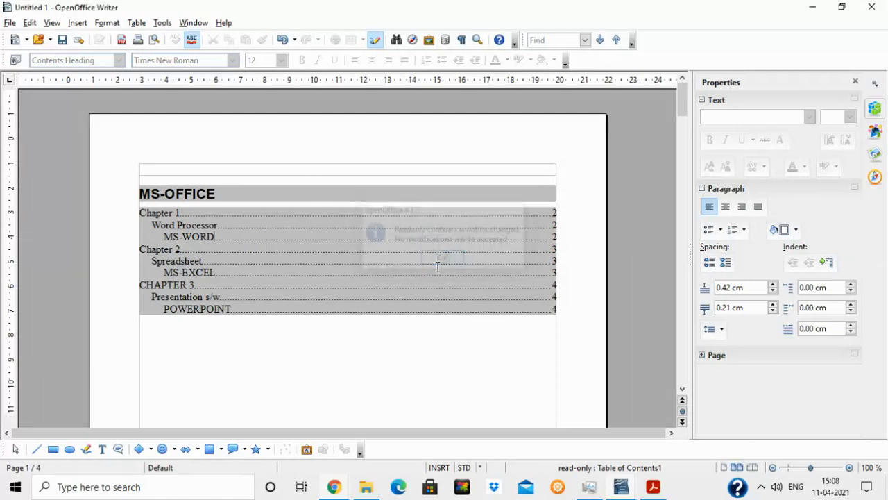
click(298, 230)
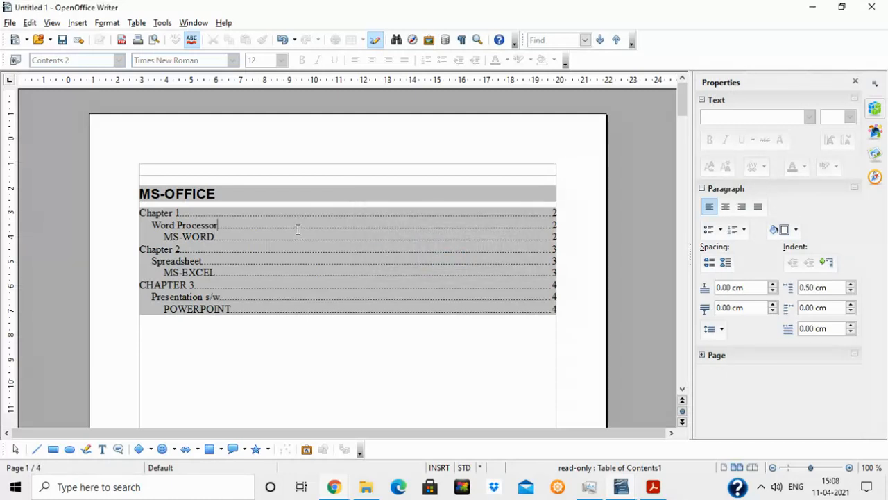
Step: Try to delete text and insert a line break in the "Word Processor" entry of the table of contents
key(BackSpace)
key(Return)
Step: Open the table of contents for editing and examine its entry structure and the paragraph styles assigned to its levels
right_click(317, 251)
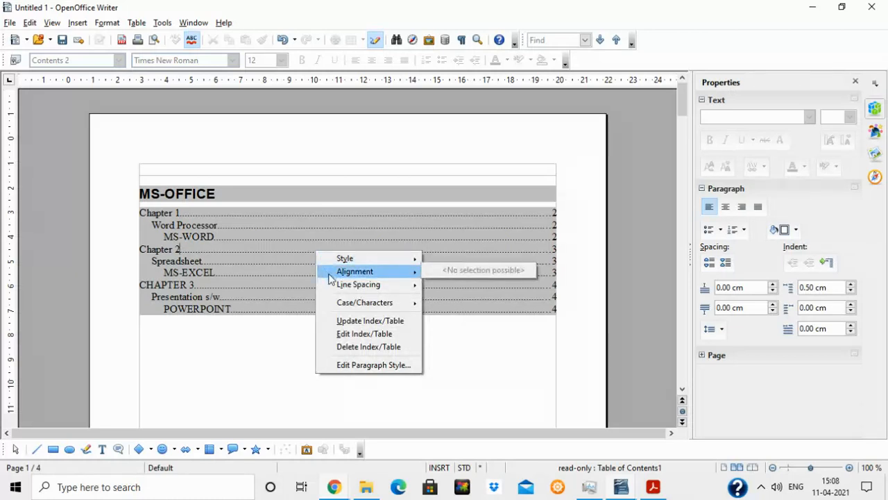
click(399, 336)
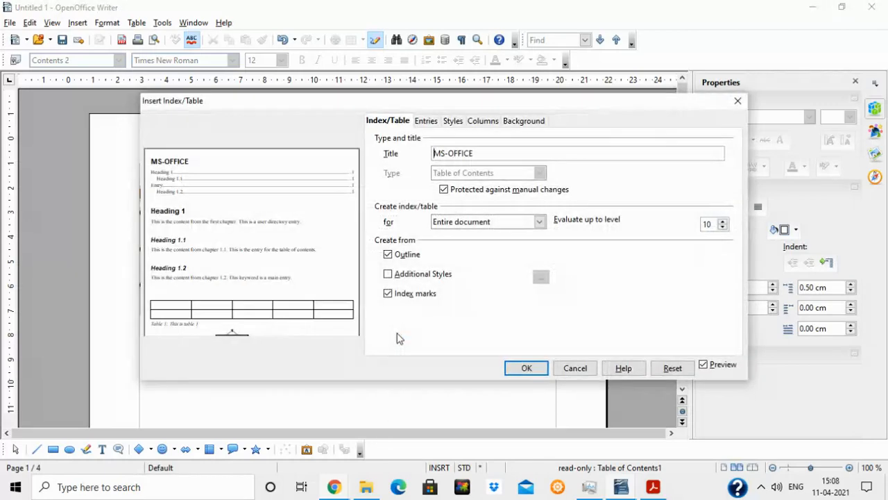
click(425, 122)
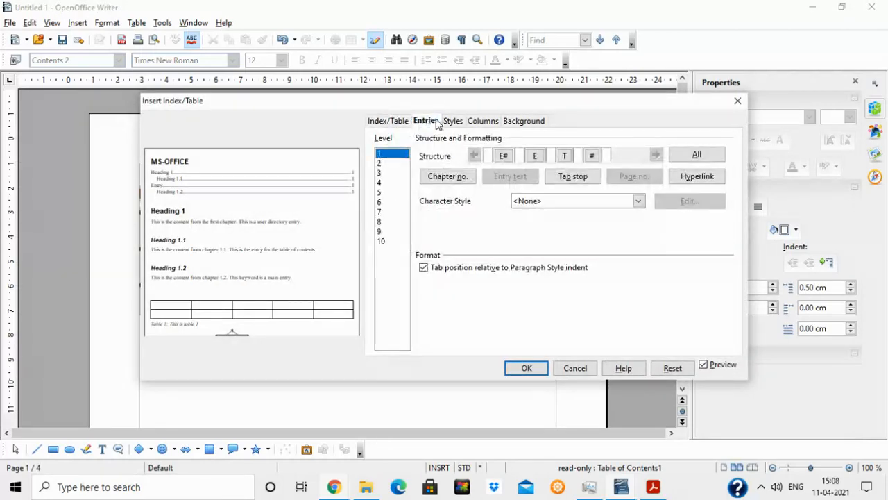
click(452, 122)
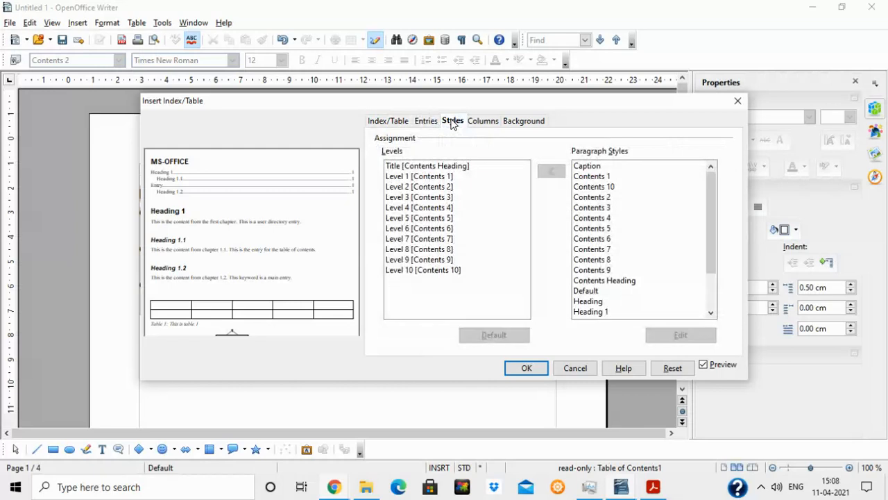
click(427, 178)
click(428, 199)
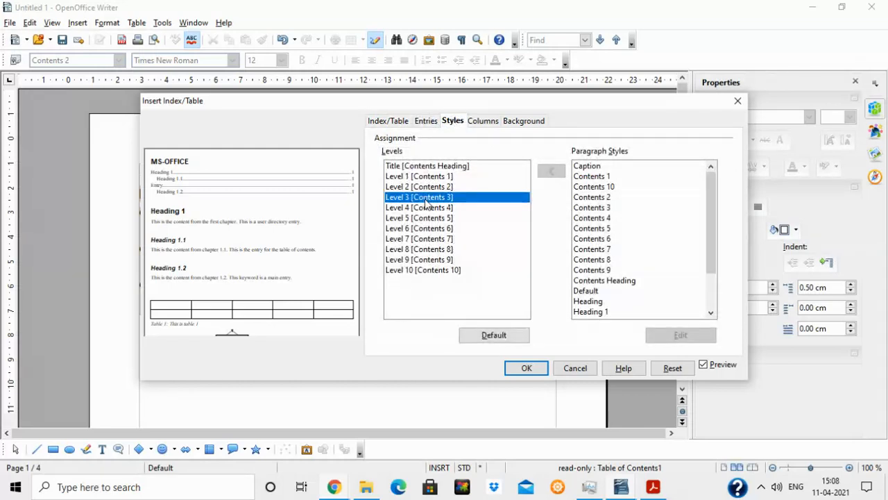
click(433, 271)
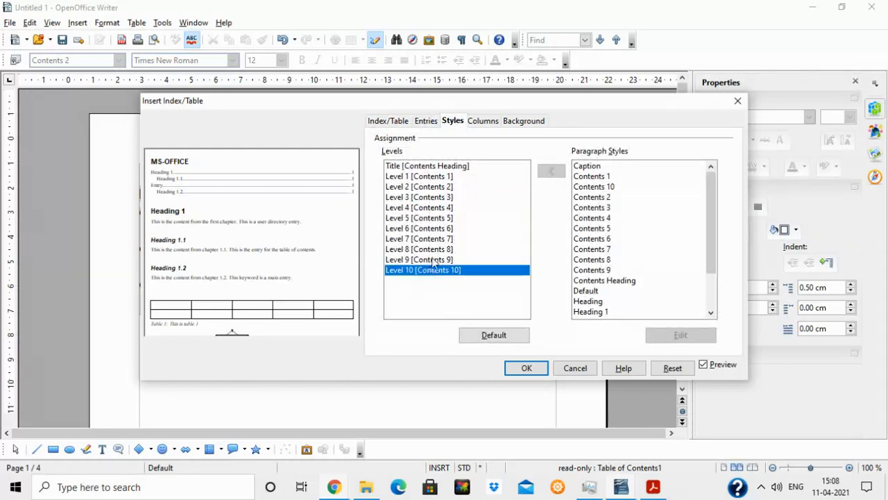
click(436, 229)
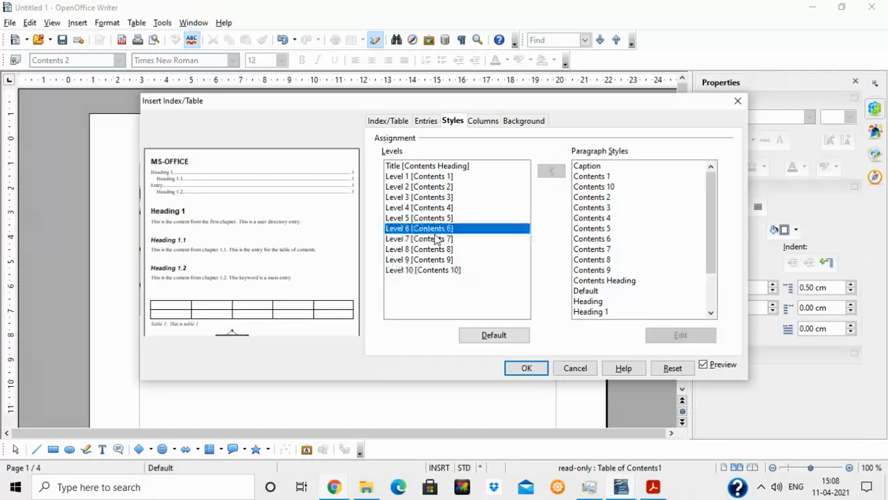
Step: Select Level 1 and the Heading 1 paragraph style, inspect that style's indents and spacing settings, and cancel without changes
click(608, 271)
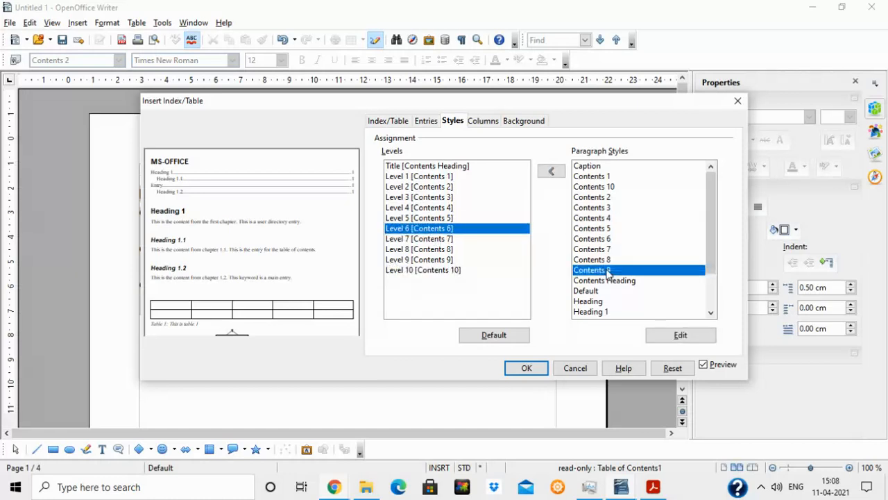
click(438, 177)
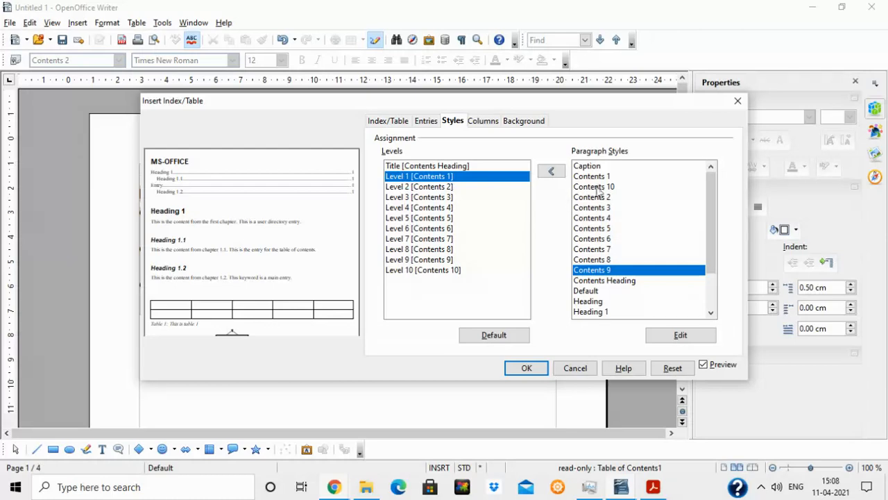
click(601, 313)
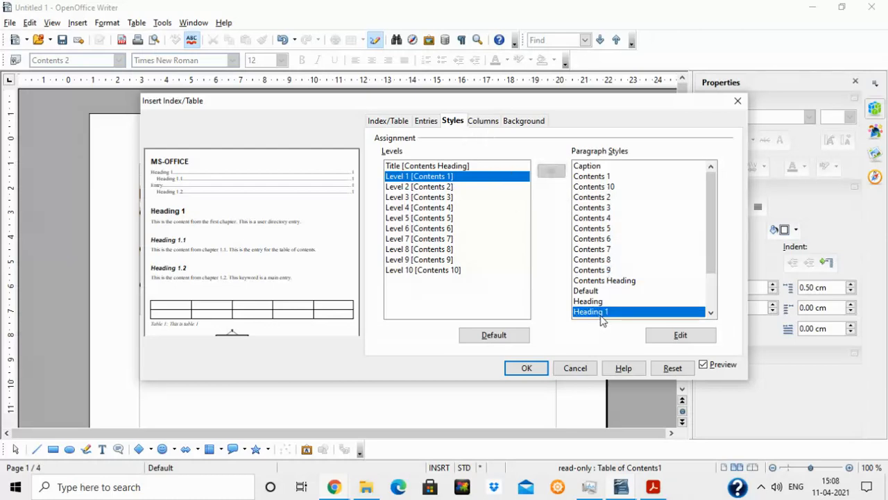
click(678, 338)
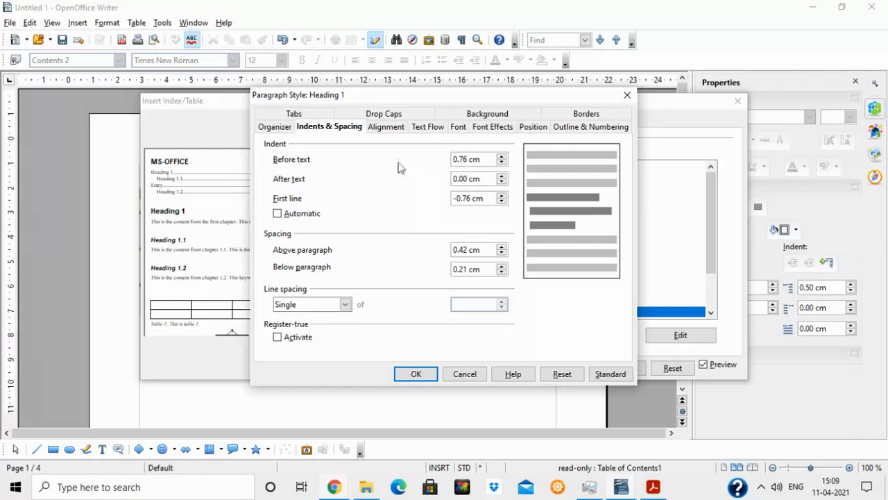
click(469, 375)
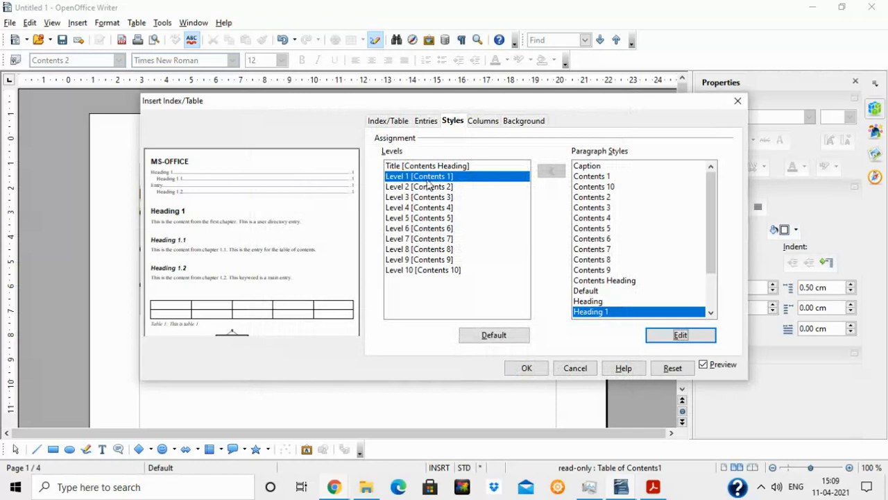
Step: Review the entry structure and the title of the table of contents, and close its settings without changes
click(430, 120)
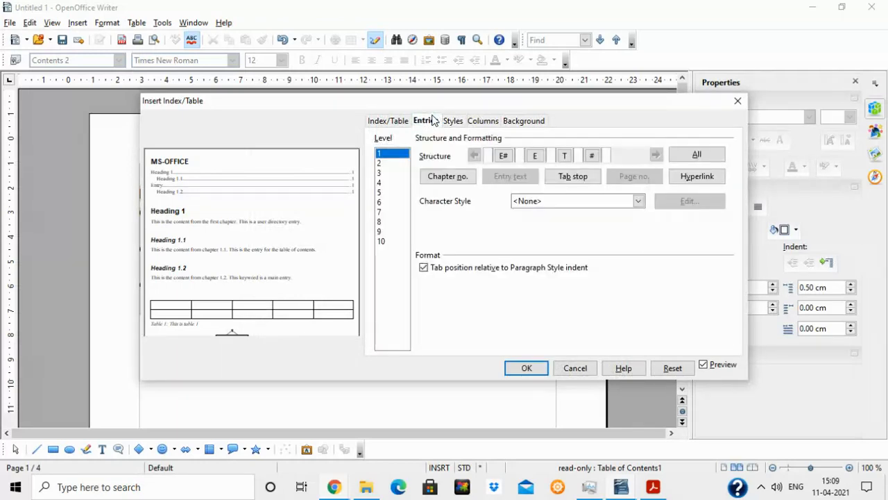
click(399, 124)
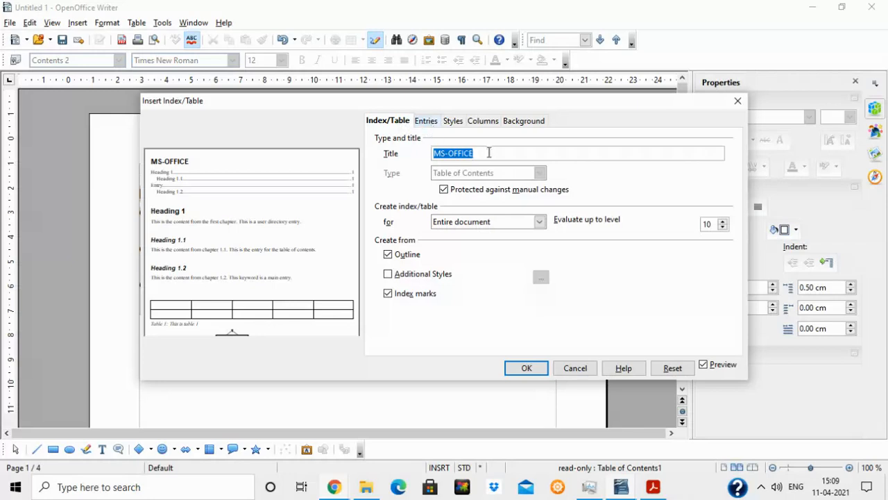
click(426, 123)
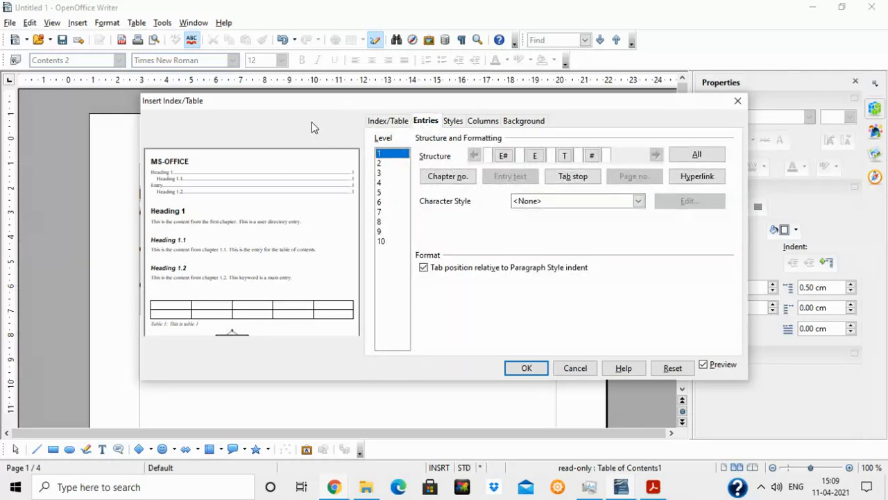
click(563, 374)
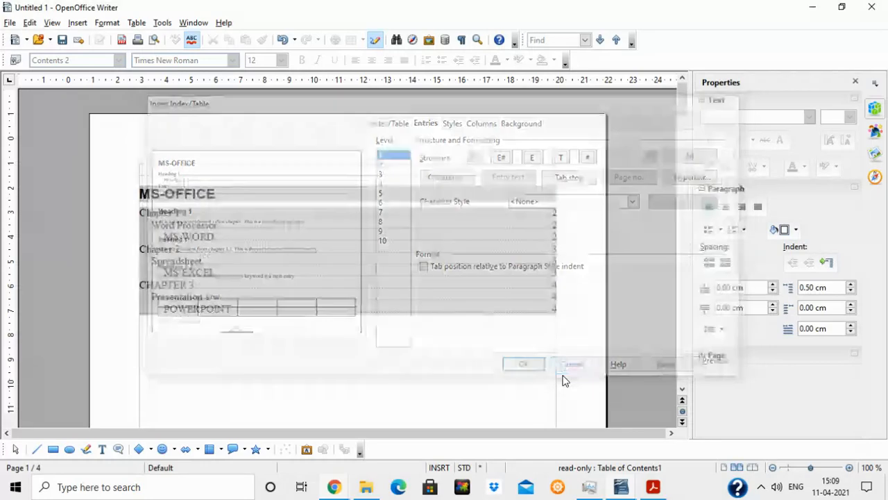
Step: Reopen the table of contents settings and examine the entry structure of levels 1, 2 and 3, including the chapter number element
click(169, 225)
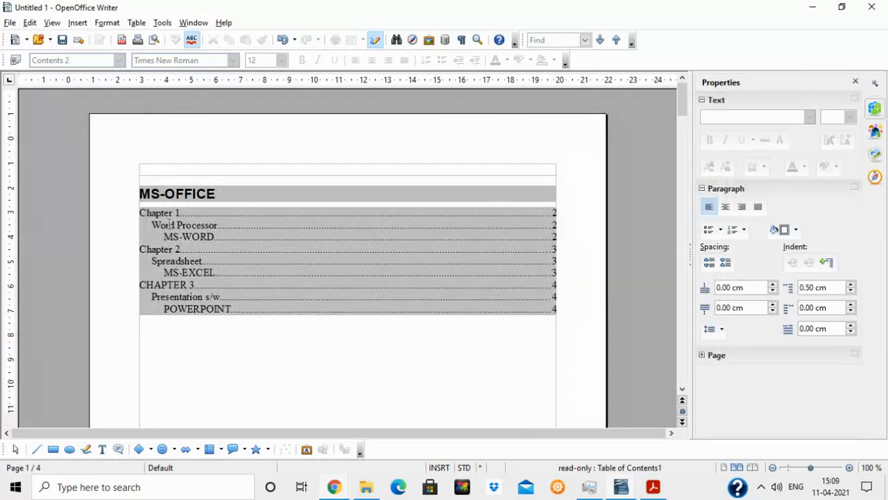
click(184, 237)
right_click(326, 247)
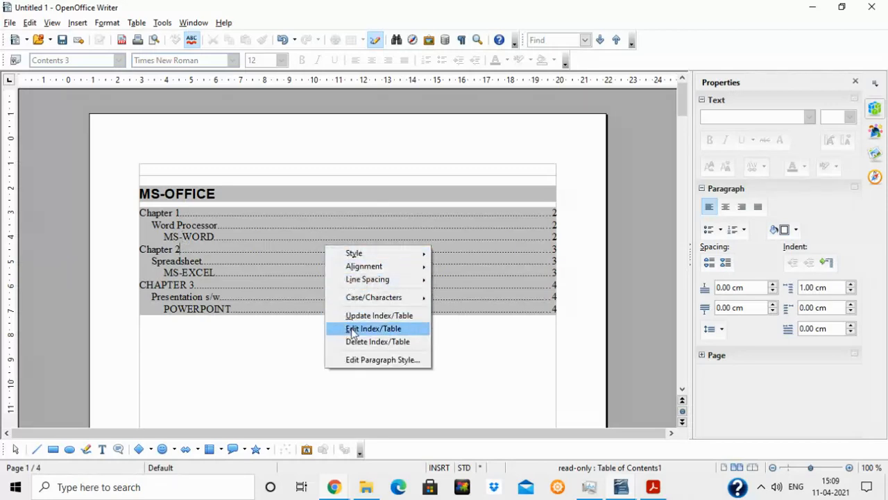
click(353, 330)
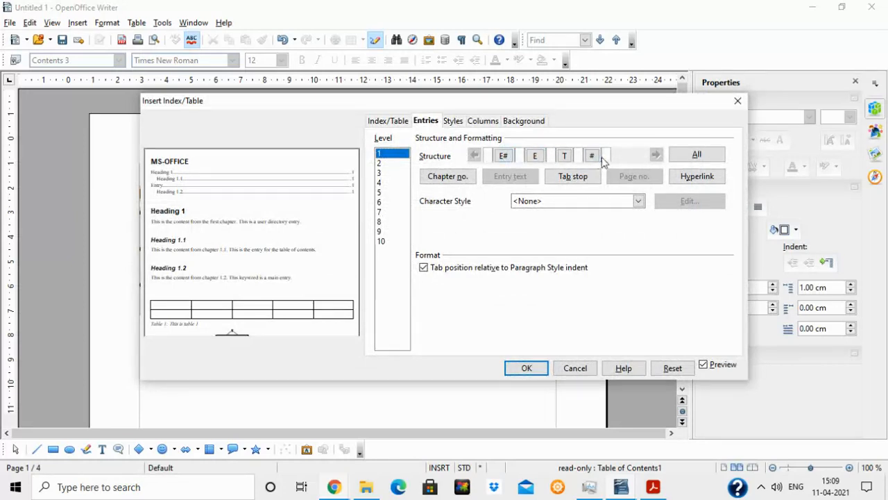
click(396, 164)
click(392, 156)
click(387, 164)
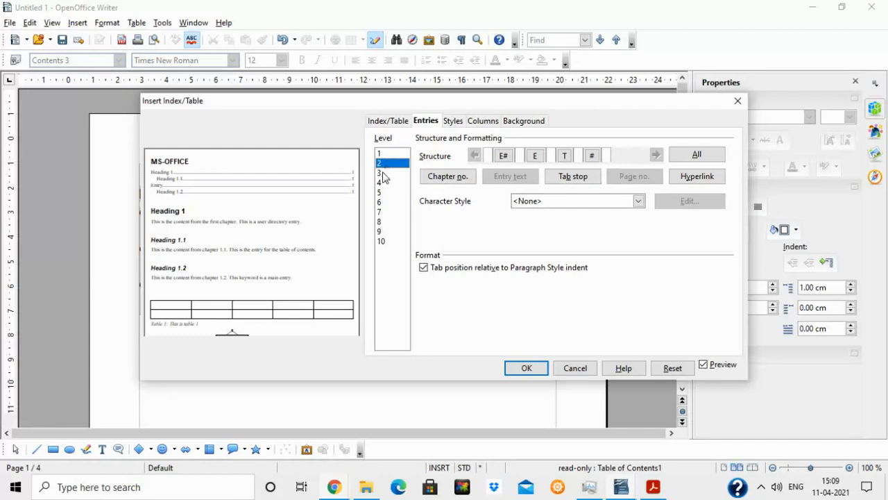
click(386, 174)
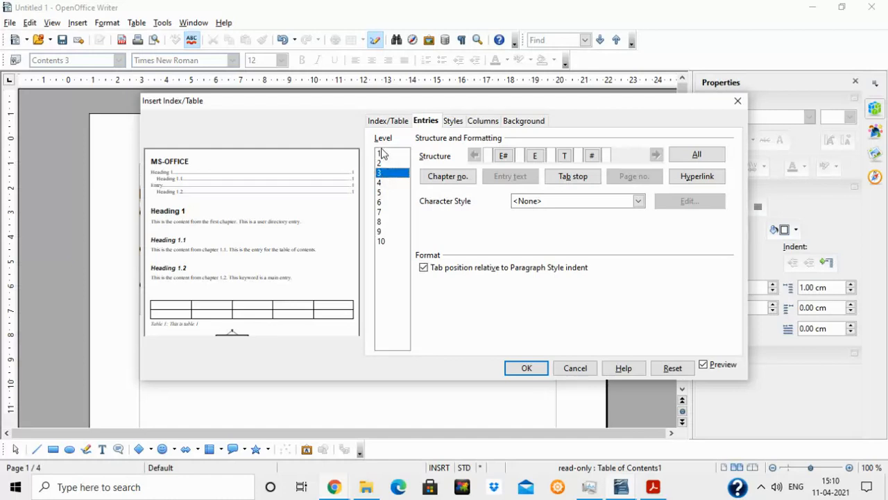
click(387, 154)
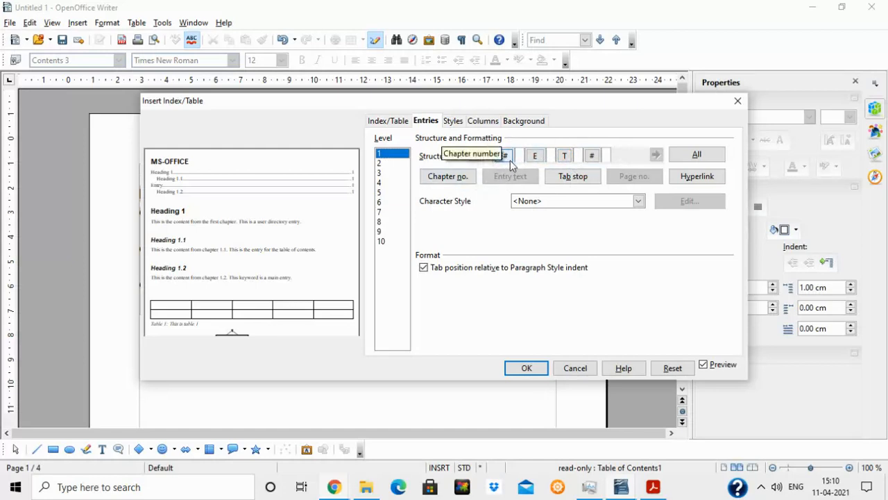
Step: Switch to the textbook PDF in Adobe Acrobat Reader and find the section on using the Entries tab
click(652, 486)
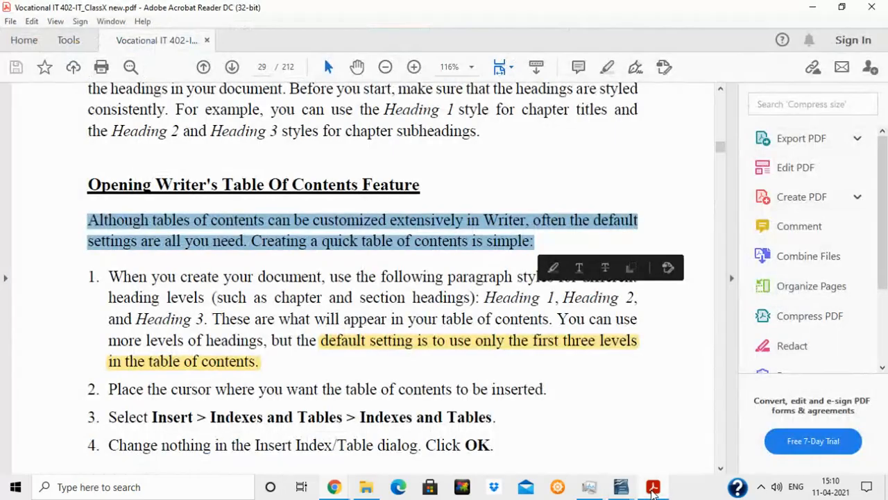
click(442, 386)
scroll(441, 386, down, 15)
scroll(442, 386, down, 20)
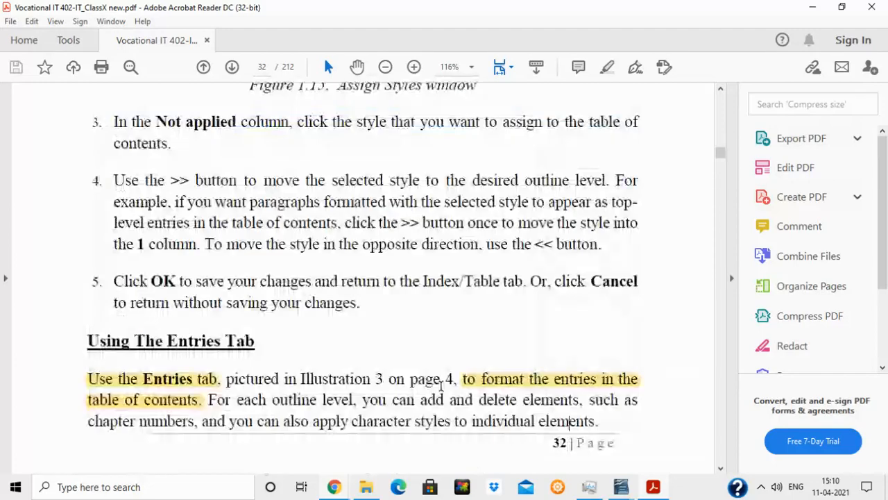
scroll(441, 387, down, 8)
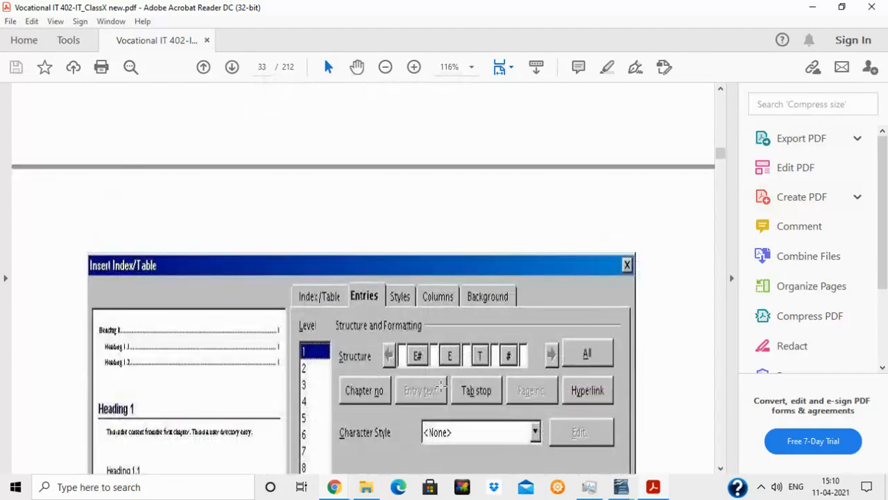
scroll(442, 387, down, 10)
scroll(442, 386, down, 10)
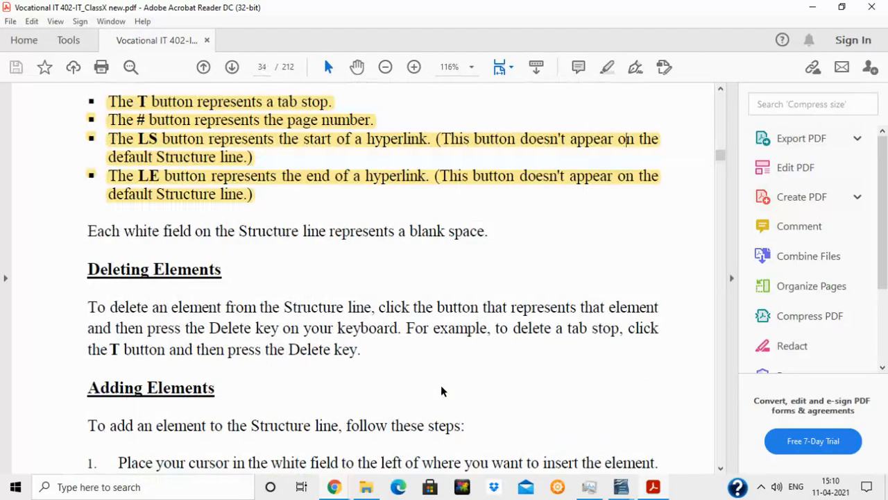
Step: Read the textbook's explanation of what the E#, E, T, #, LS and LE structure elements represent
click(721, 89)
click(719, 90)
click(720, 90)
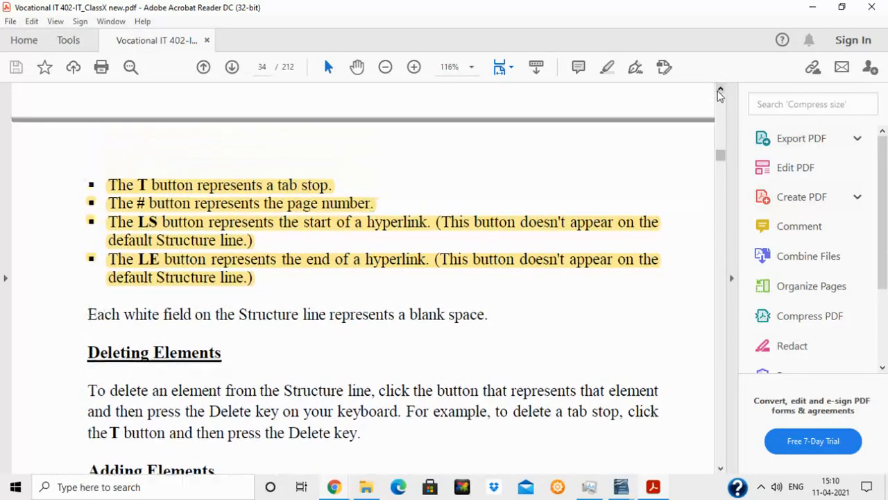
click(720, 90)
click(720, 90)
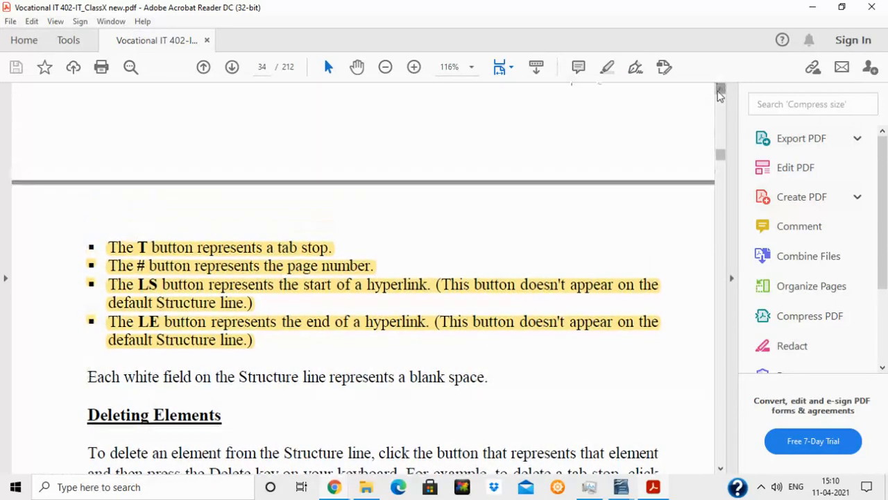
click(719, 90)
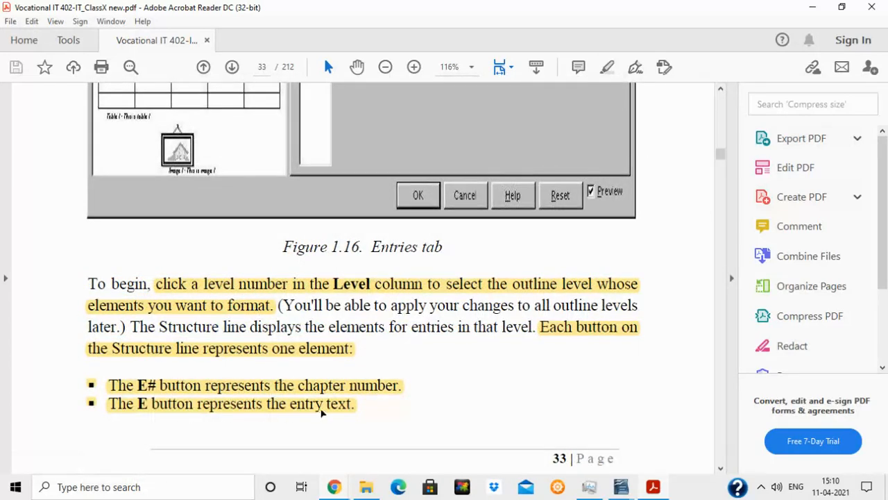
click(720, 469)
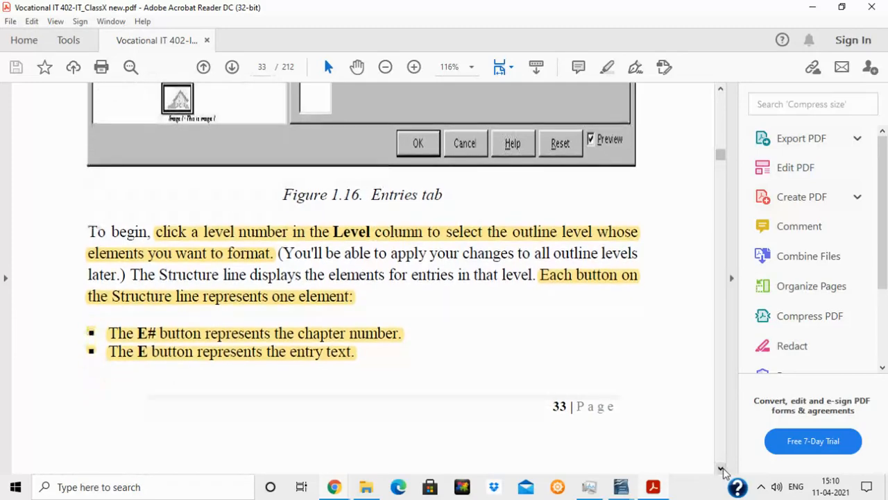
click(721, 470)
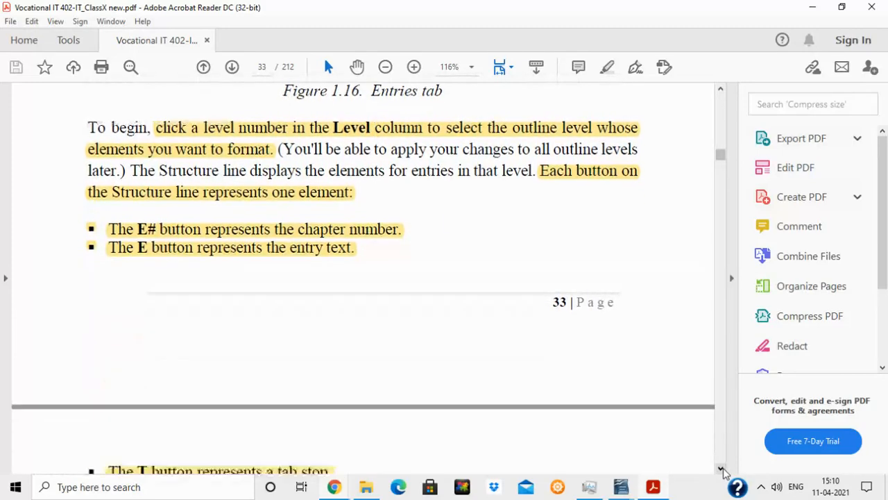
click(721, 469)
click(721, 469)
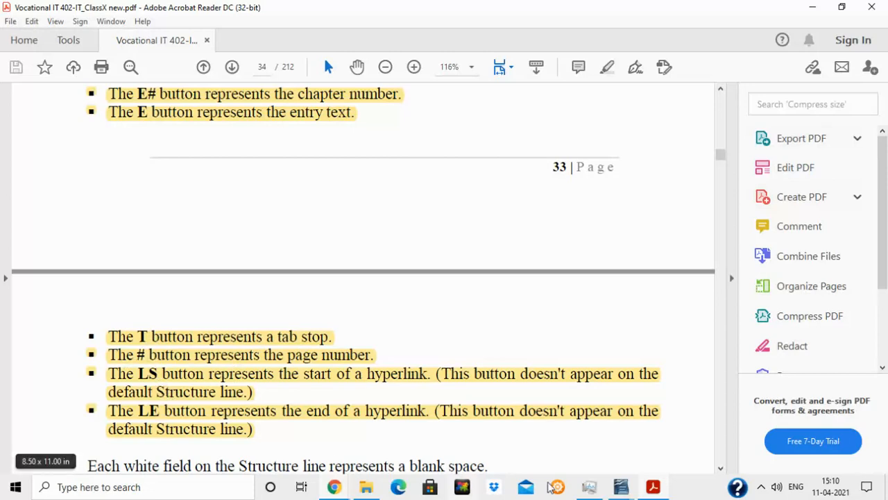
Step: Switch back to the Untitled 1 document in OpenOffice Writer, and view the example table of contents in table of contenta.odt
click(621, 487)
click(645, 450)
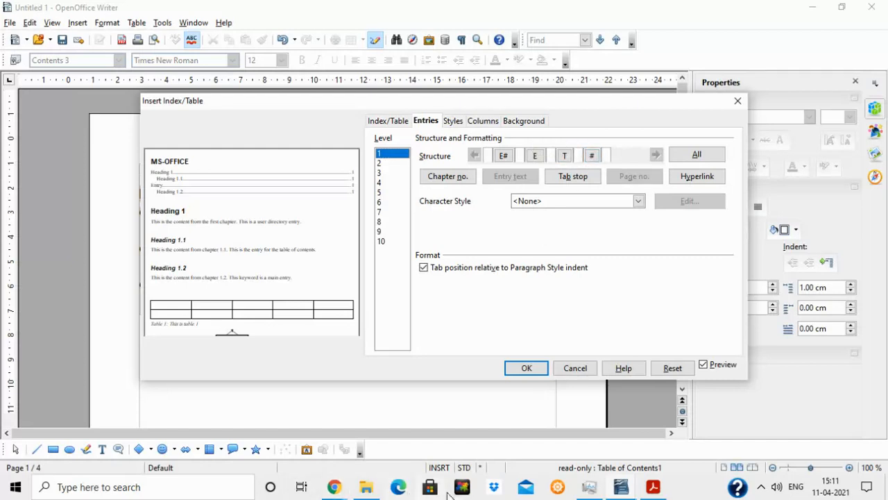
click(622, 488)
click(537, 431)
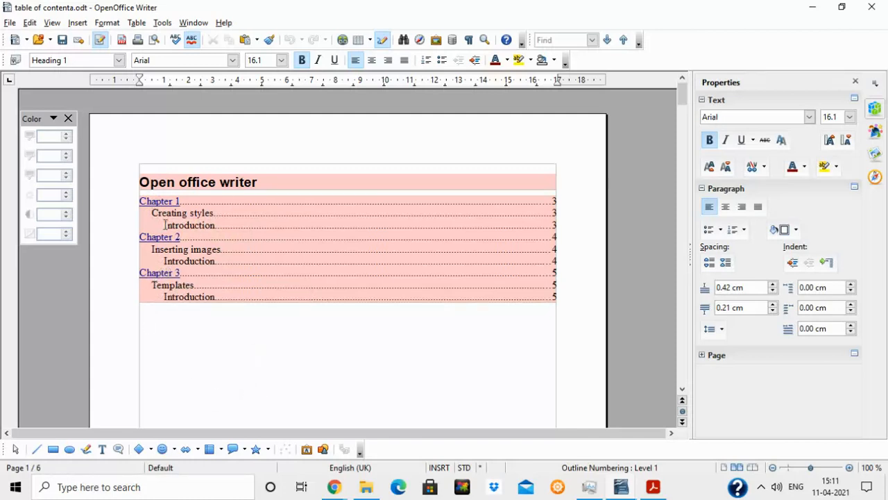
Step: Switch back to the Untitled 1 document and examine the entry structures of levels 1 and 2 in its table of contents settings
mouse_move(623, 493)
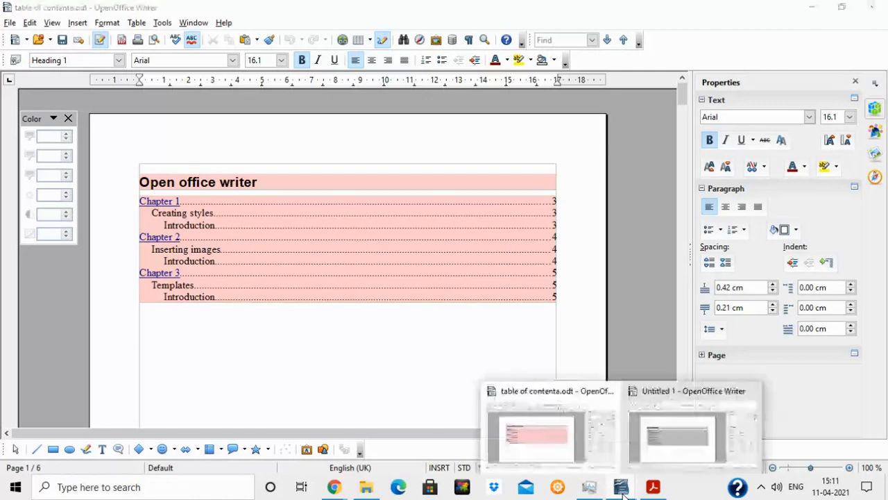
click(689, 447)
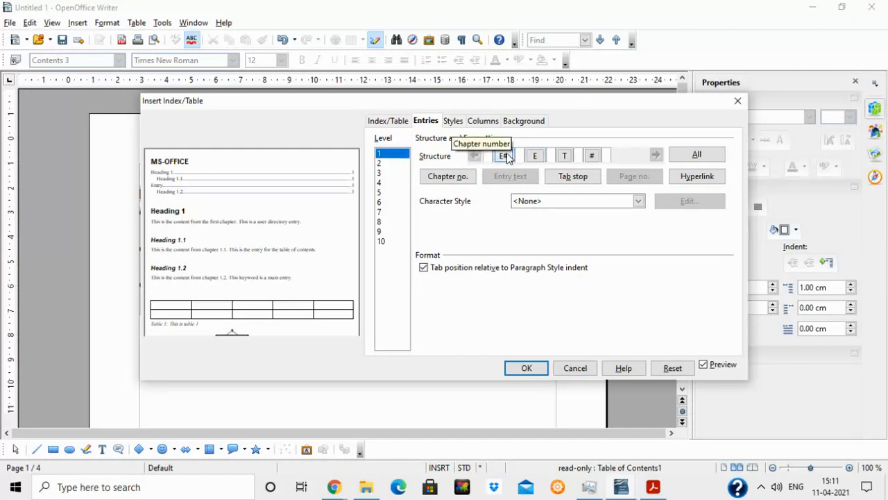
click(386, 165)
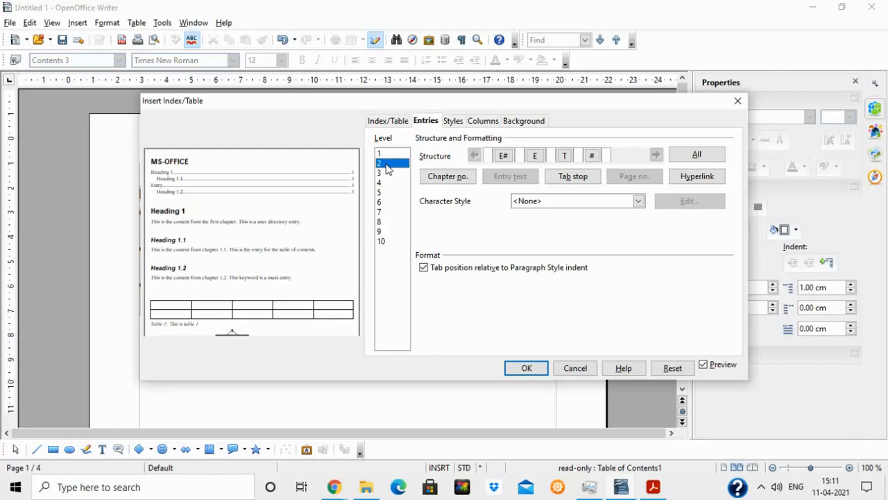
click(387, 154)
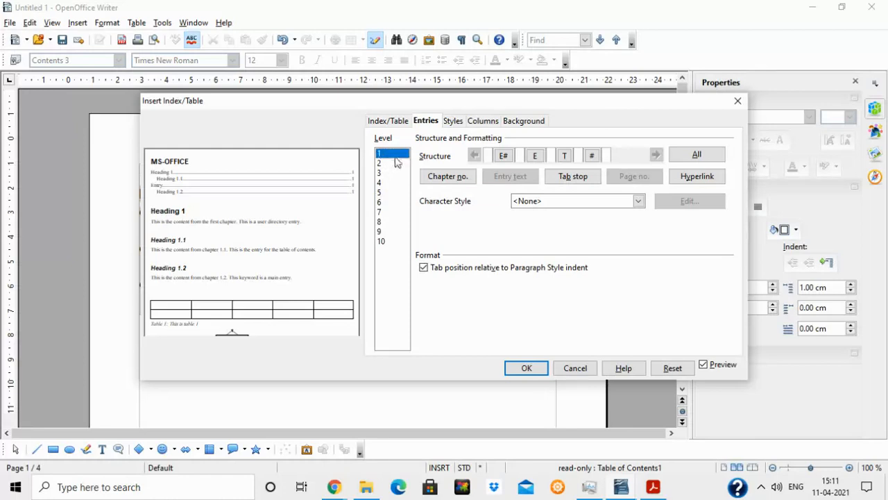
click(396, 164)
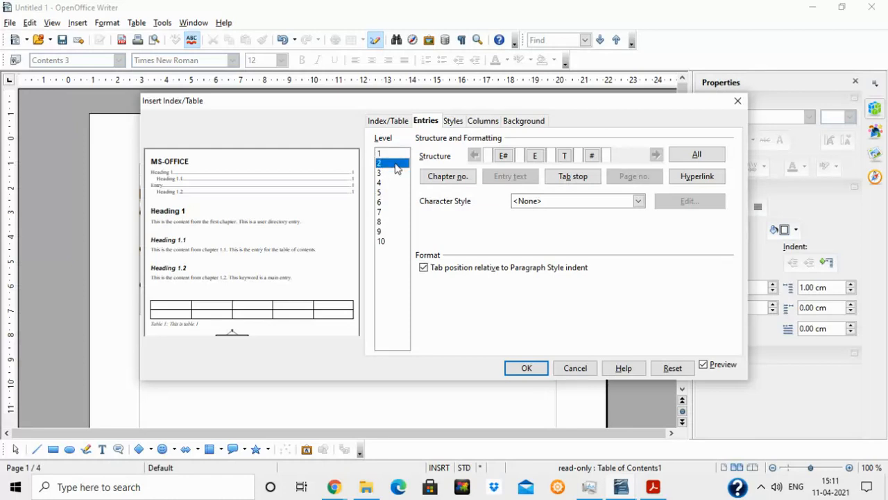
drag(363, 101, 609, 115)
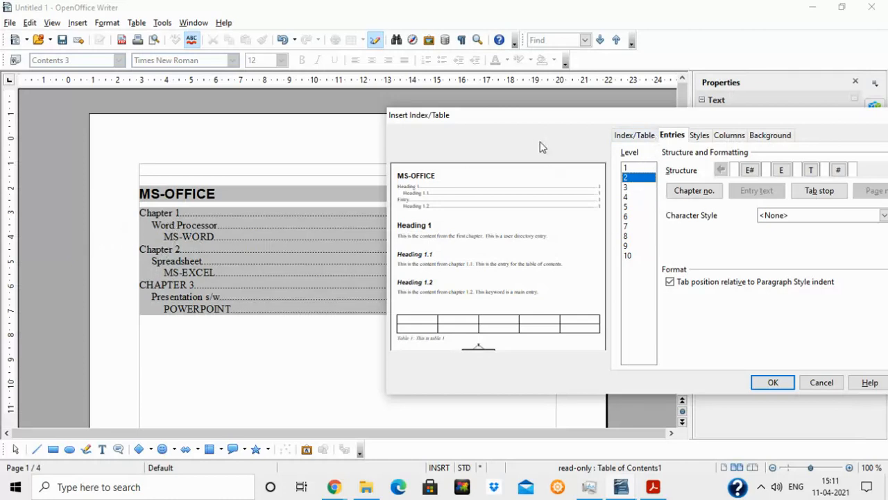
Step: Make the level 1 entries hyperlinks by inserting a hyperlink start before the chapter number and a hyperlink end after the entry text, and apply
click(636, 169)
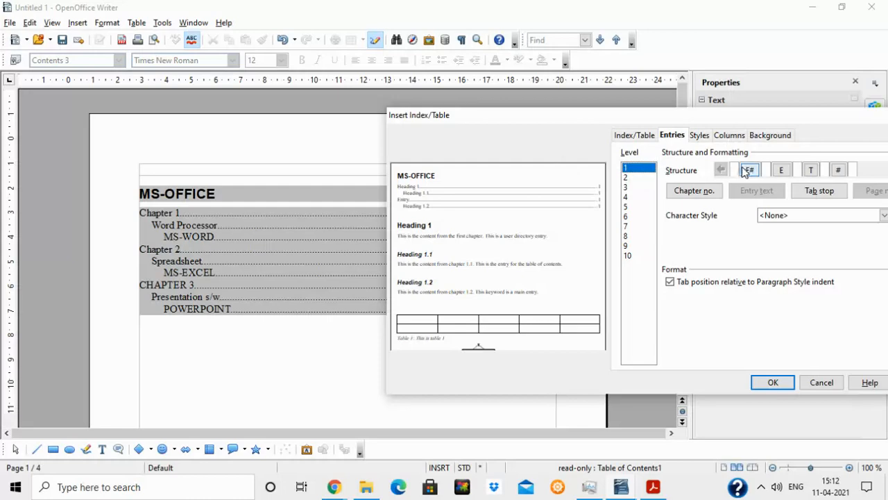
drag(735, 121, 454, 109)
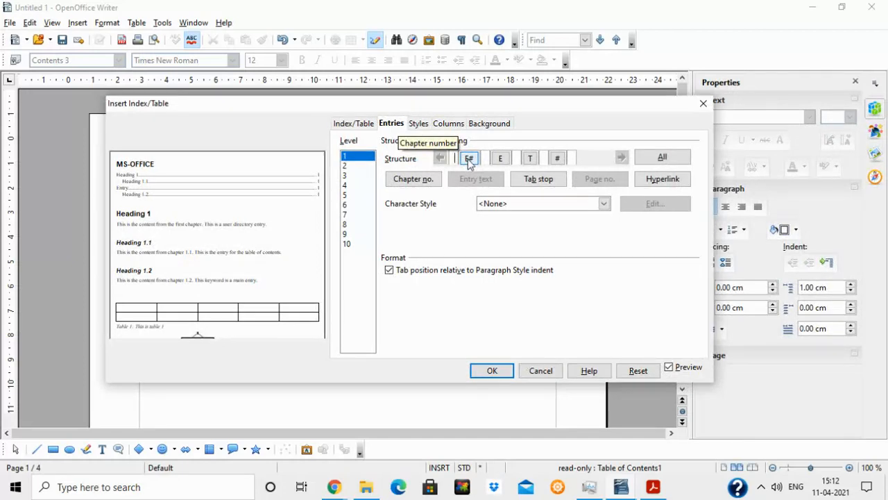
click(678, 181)
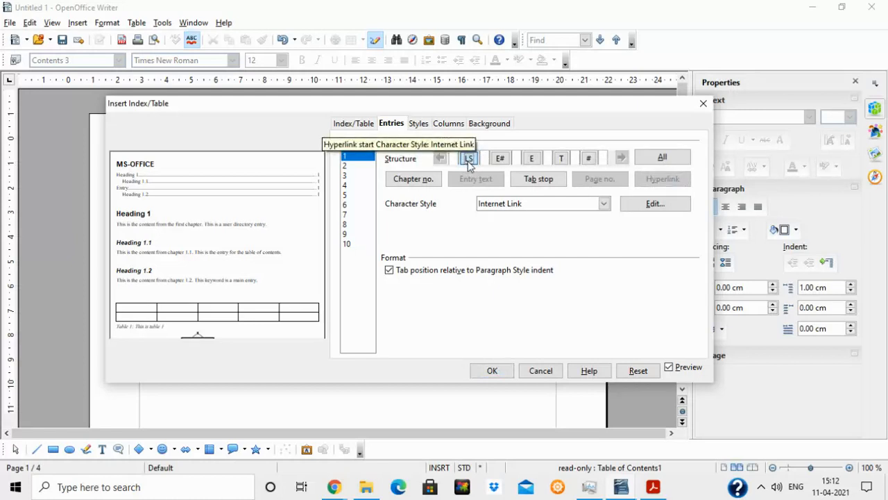
click(547, 157)
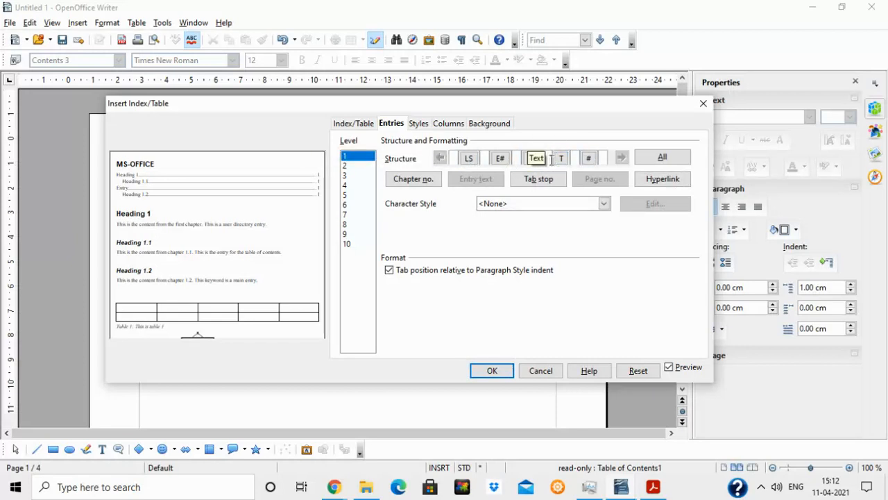
click(648, 182)
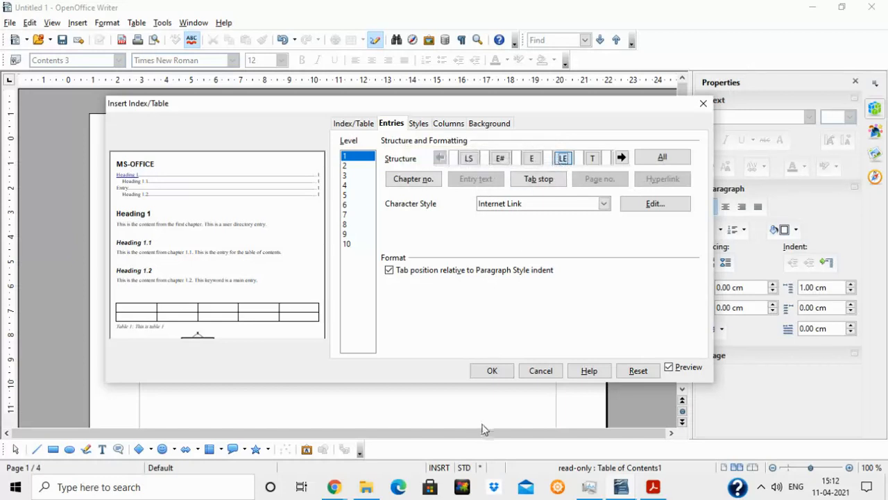
click(492, 371)
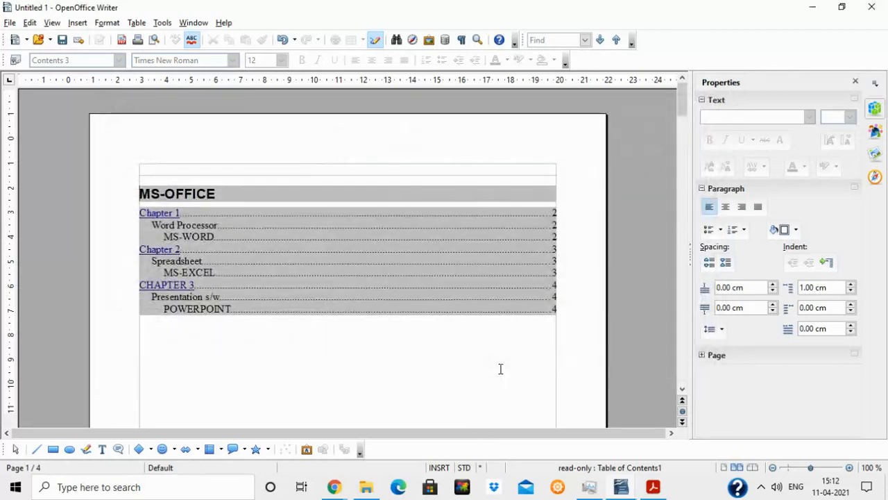
click(386, 349)
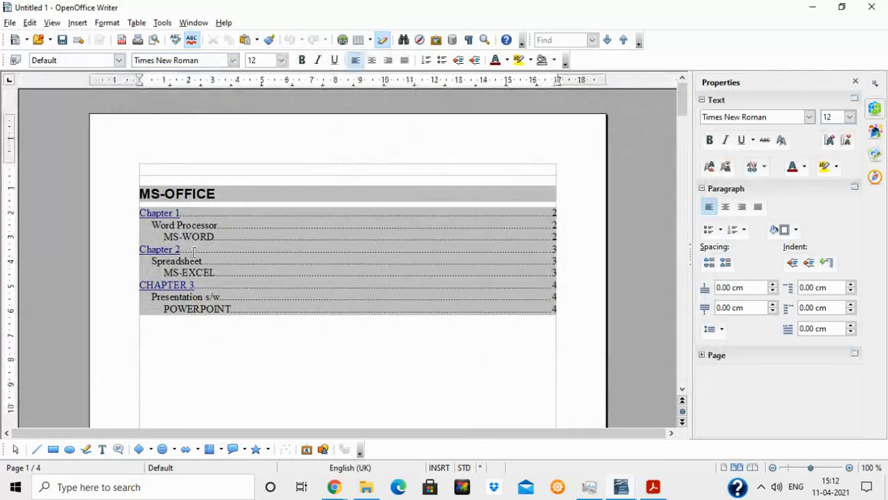
Step: Test the Chapter 1 and Chapter 2 hyperlinks in the table of contents, returning to the first page after each
click(165, 213)
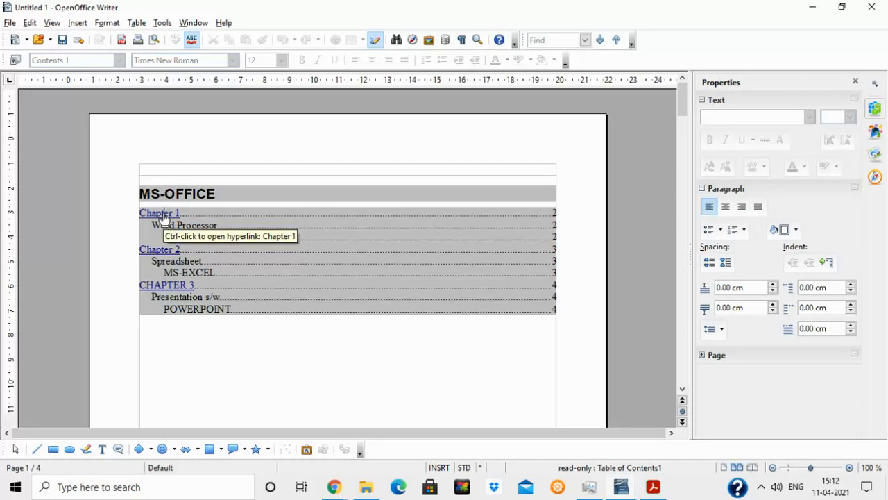
ctrl+click(163, 212)
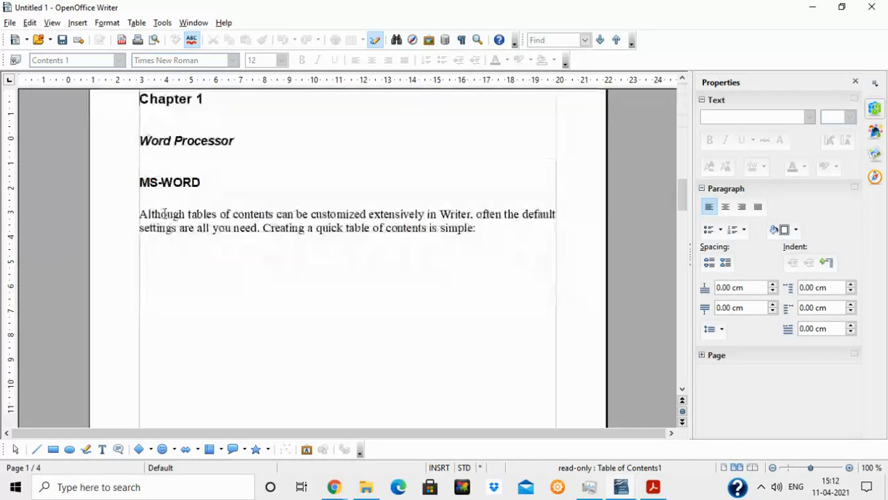
drag(685, 199, 674, 98)
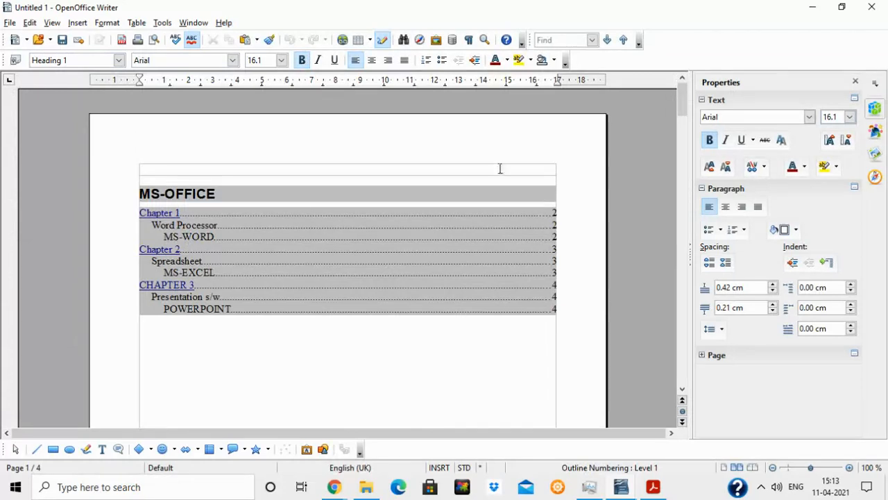
ctrl+click(164, 252)
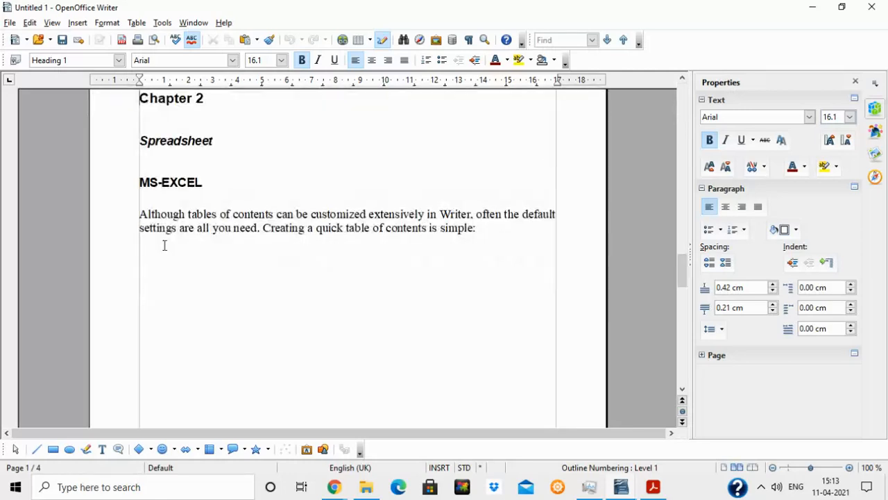
drag(683, 276, 685, 100)
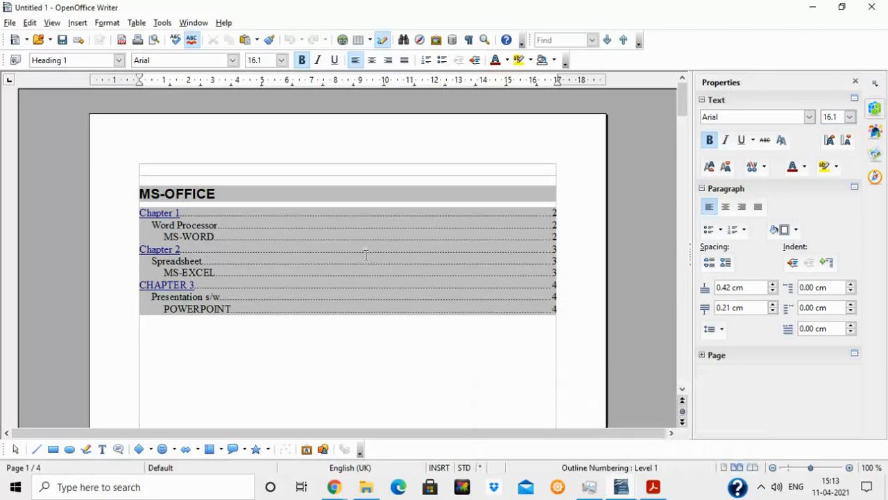
Step: Reopen the table of contents settings, enclose the level 2 chapter number and entry text in hyperlink markers, and apply that structure to all levels
right_click(413, 258)
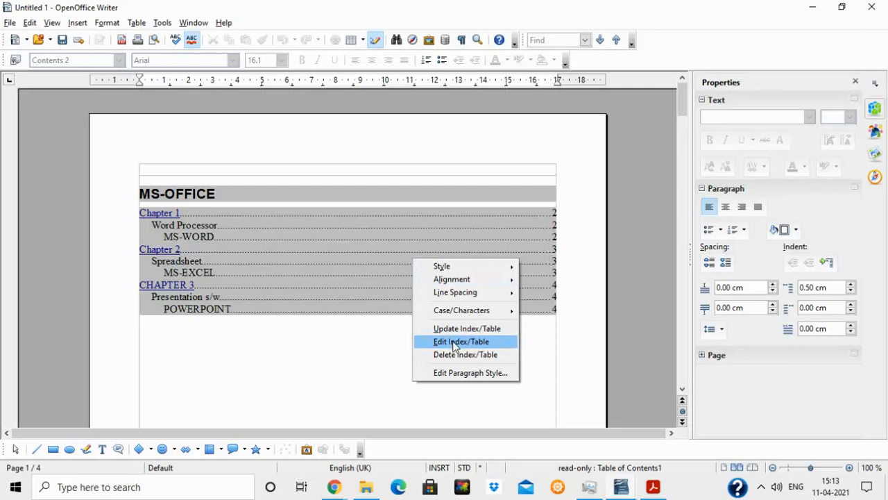
click(451, 344)
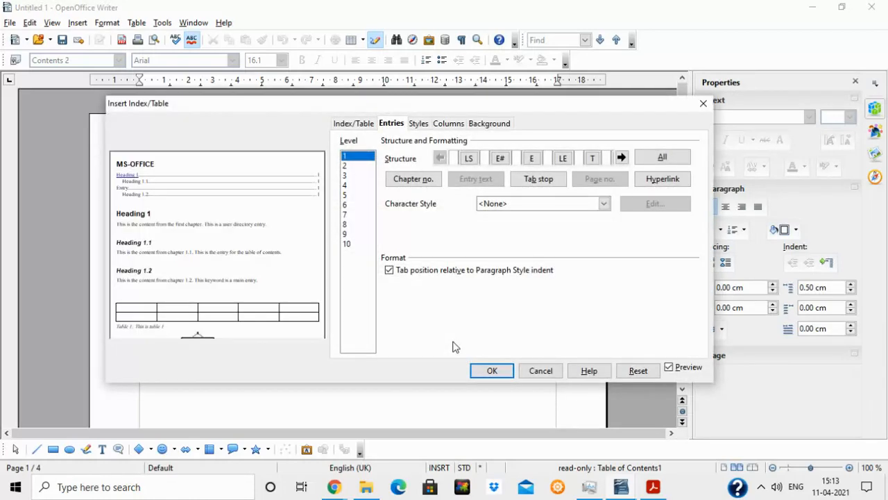
click(467, 159)
click(359, 166)
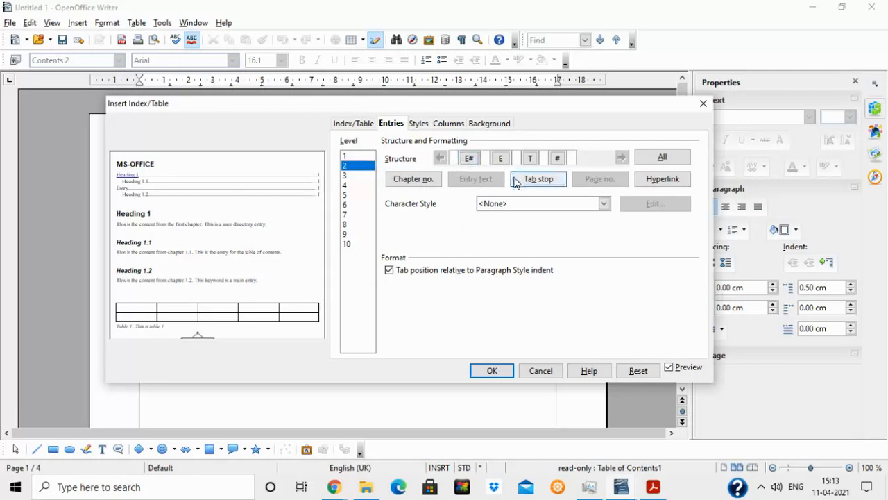
click(658, 182)
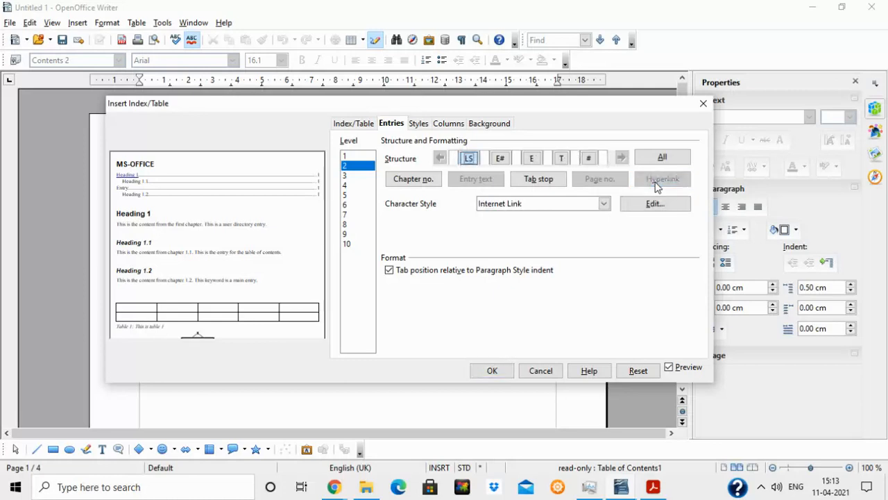
click(546, 159)
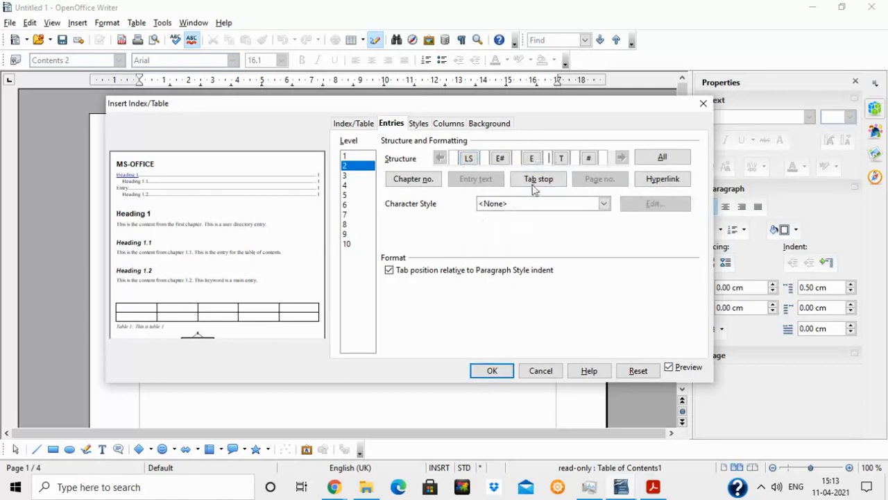
click(672, 184)
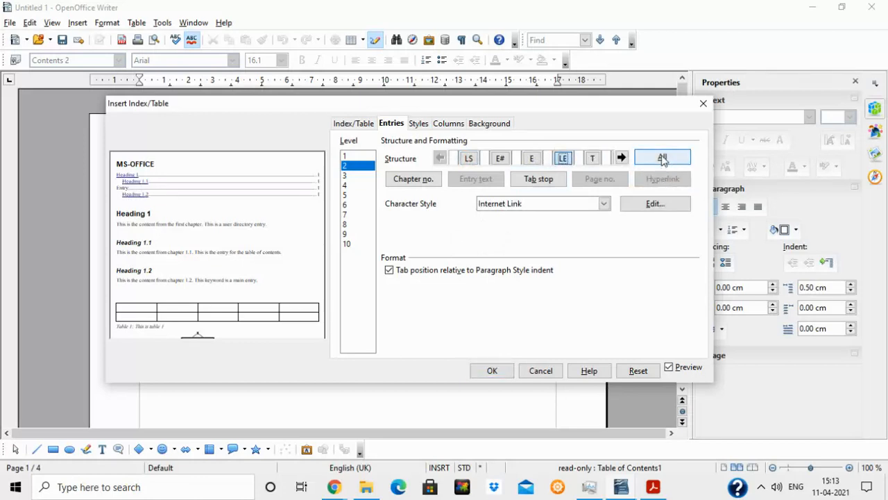
click(676, 160)
click(493, 372)
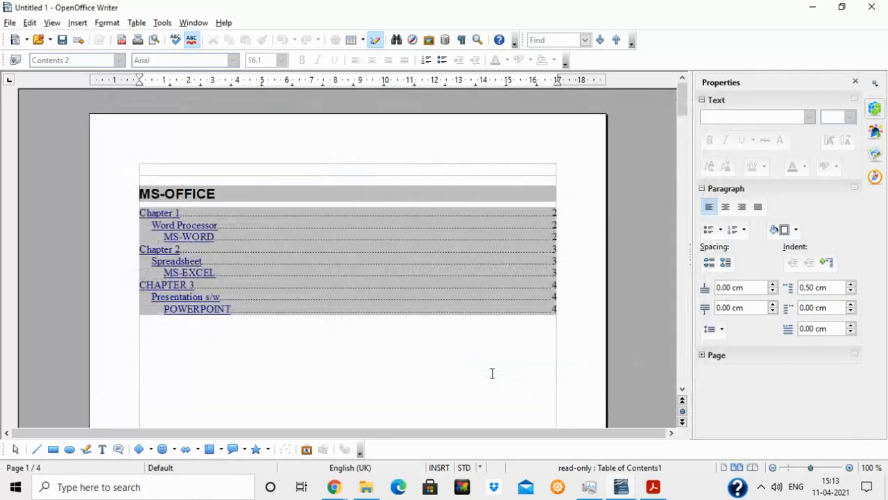
Step: Test the MS-WORD, POWERPOINT and Word Processor hyperlinks in the table of contents, returning to the first page after each
ctrl+click(190, 240)
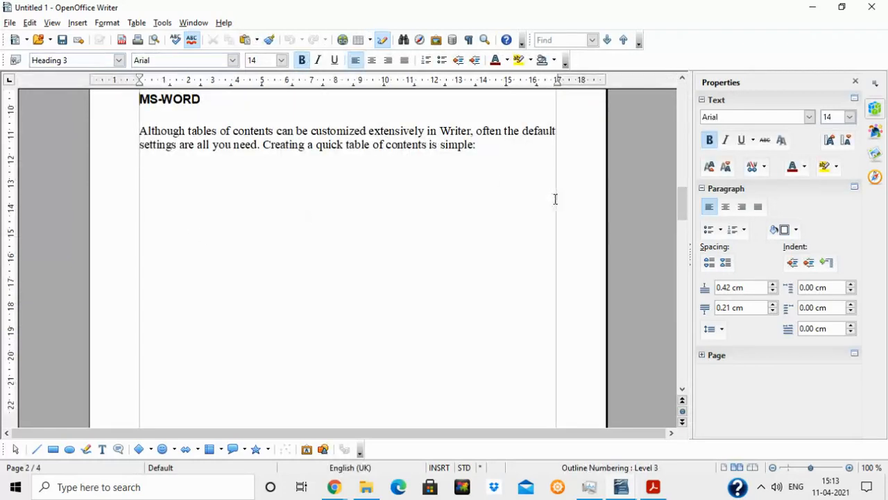
drag(672, 208, 676, 115)
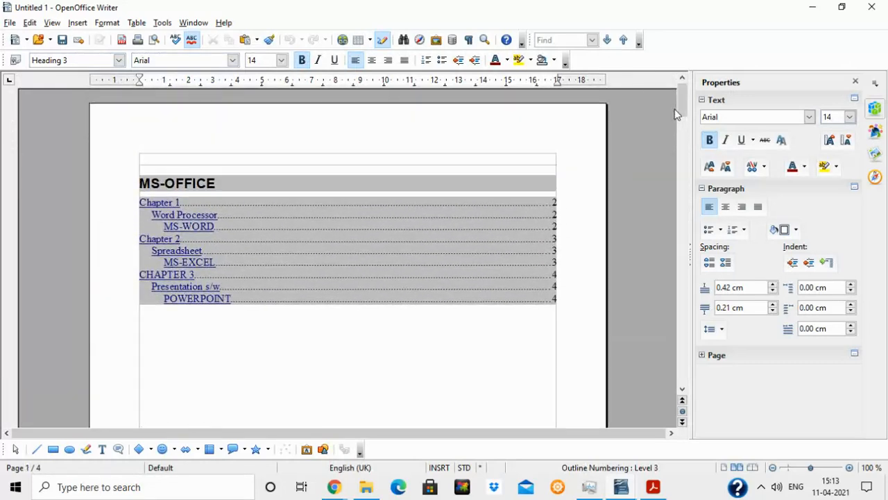
ctrl+click(202, 299)
drag(681, 368, 663, 112)
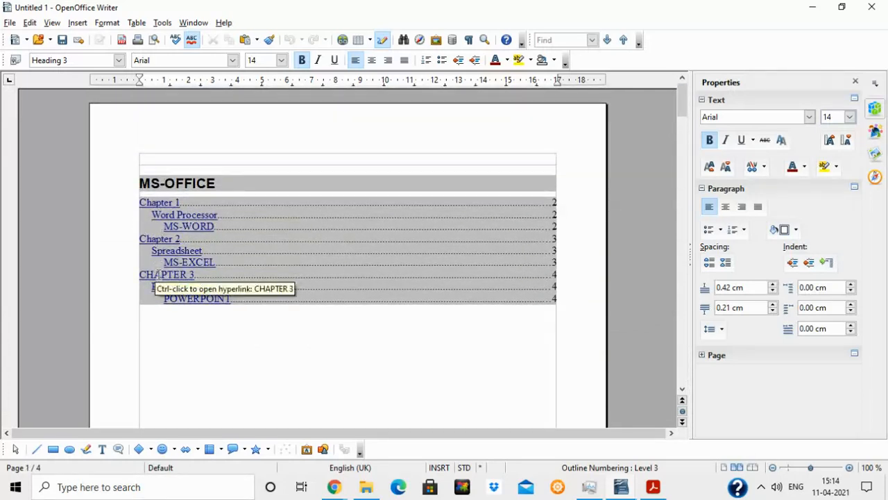
click(187, 221)
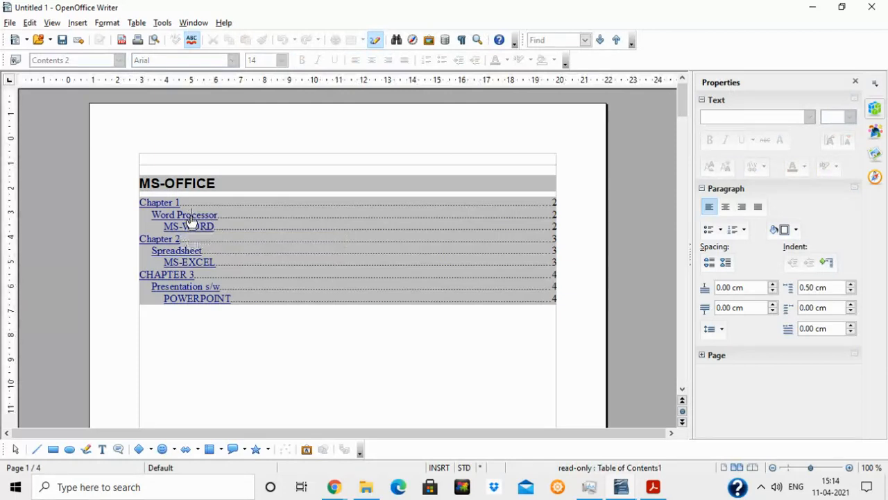
ctrl+click(191, 215)
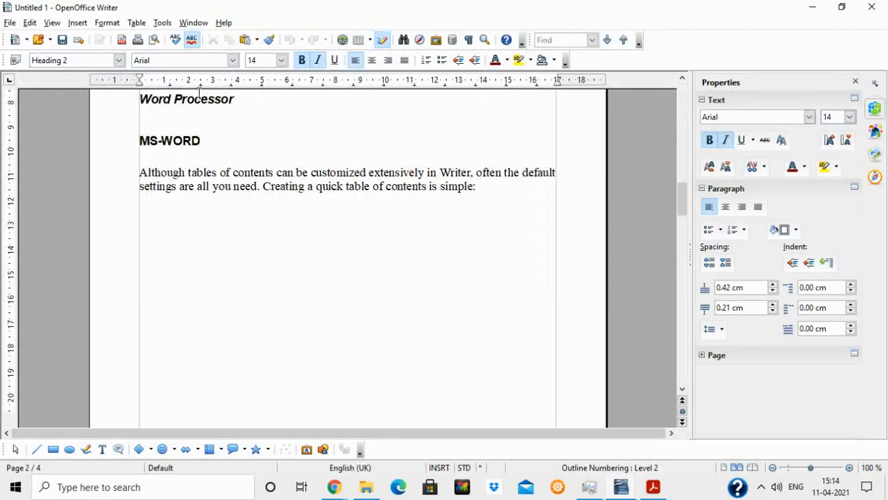
drag(688, 218, 684, 118)
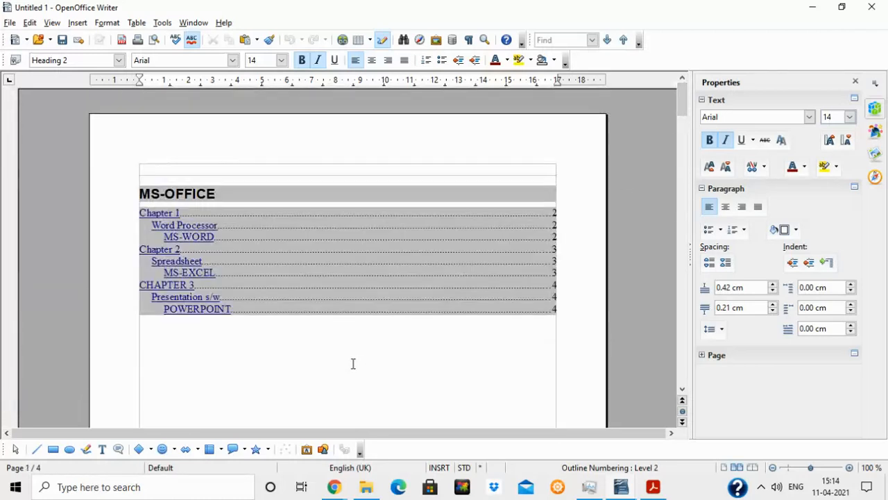
Step: Reopen the MS-OFFICE table of contents settings and apply the background color Yellow 10 to the table
right_click(398, 236)
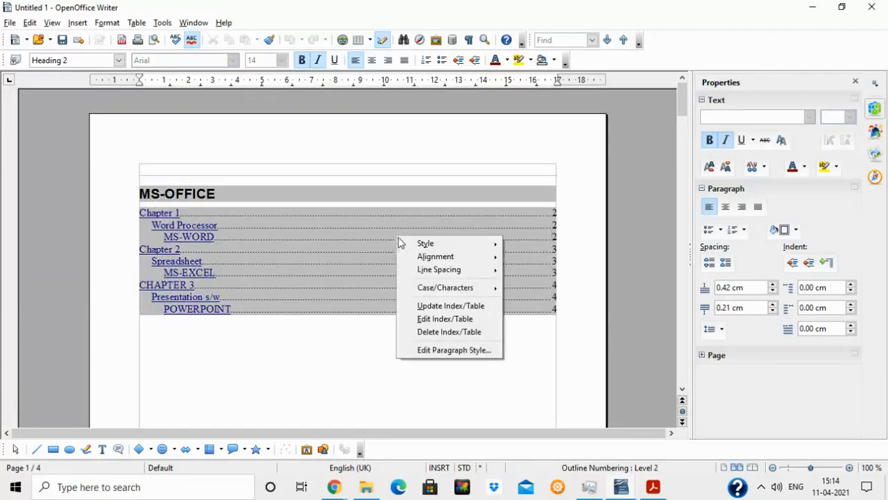
click(443, 320)
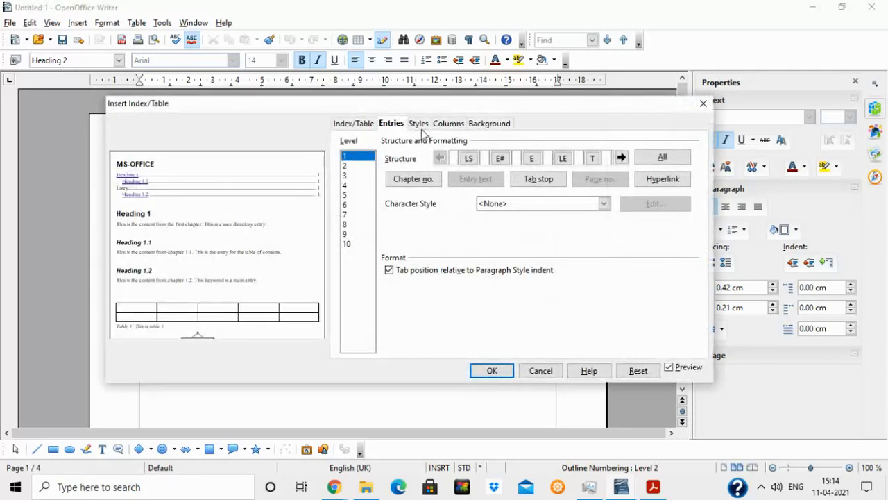
click(492, 123)
drag(359, 104, 469, 112)
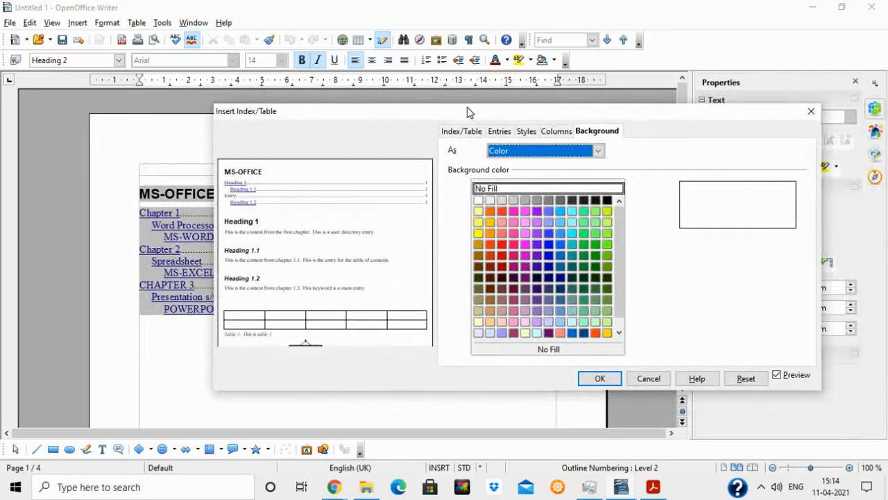
click(503, 323)
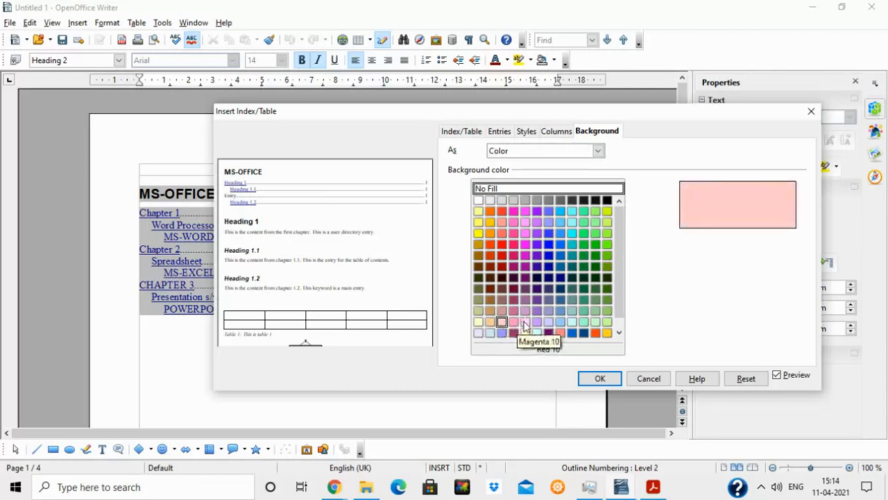
click(526, 322)
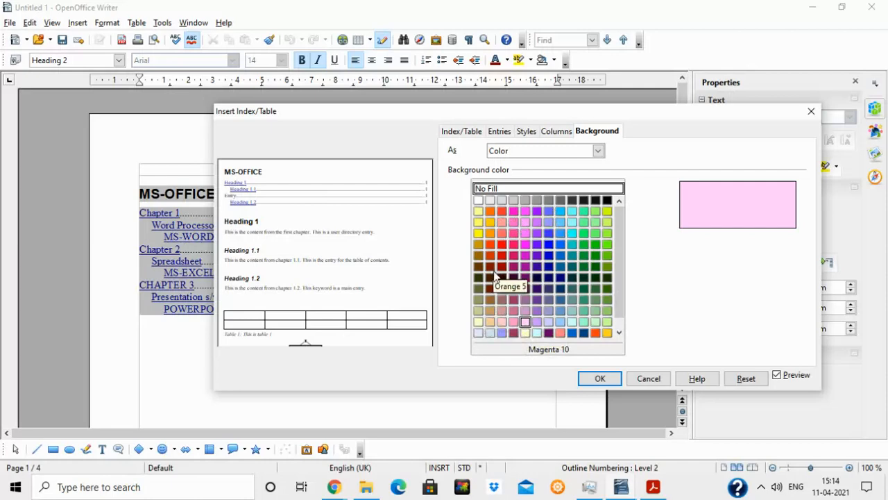
click(478, 322)
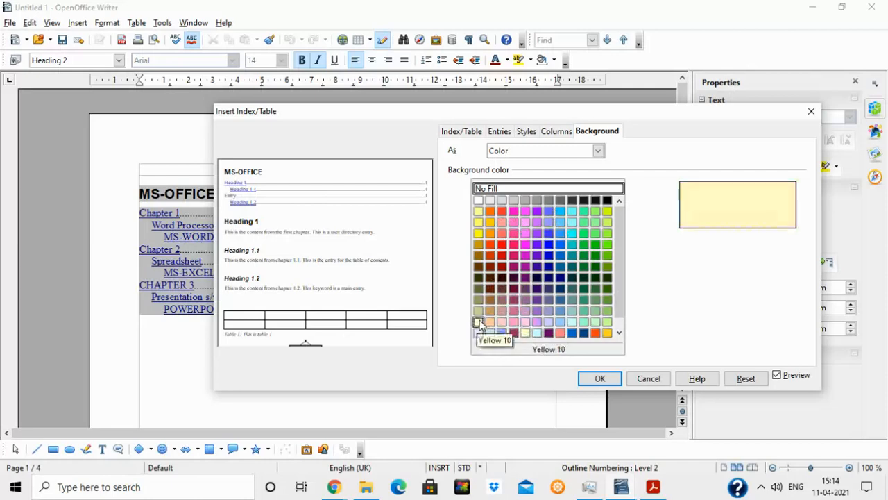
click(593, 378)
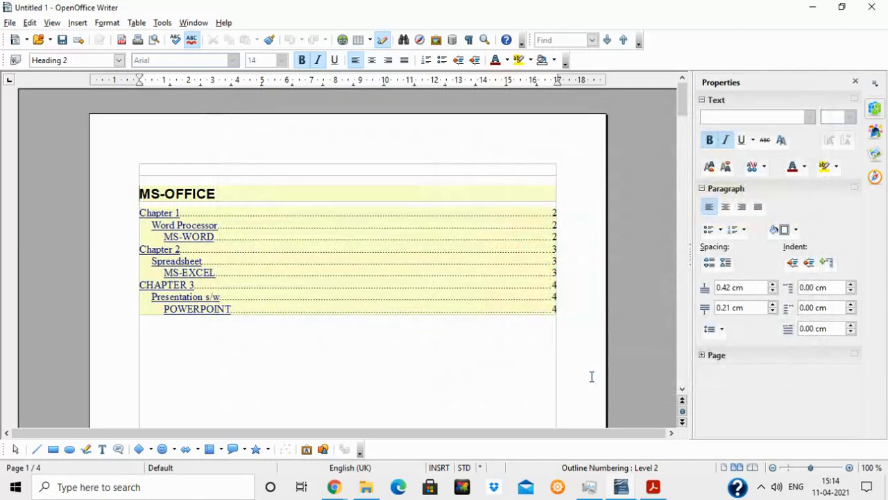
click(431, 367)
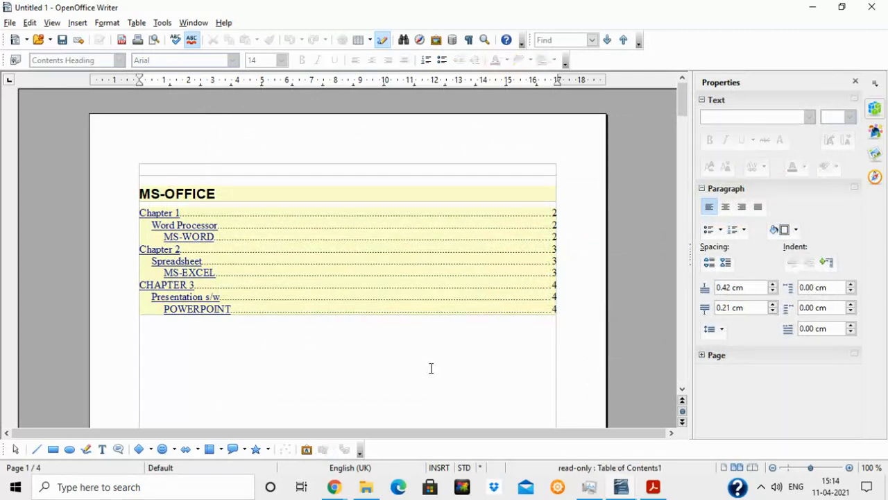
Step: Change the table of contents background to a graphic, using the linked picture rame1.png from the Pictures folder
right_click(373, 230)
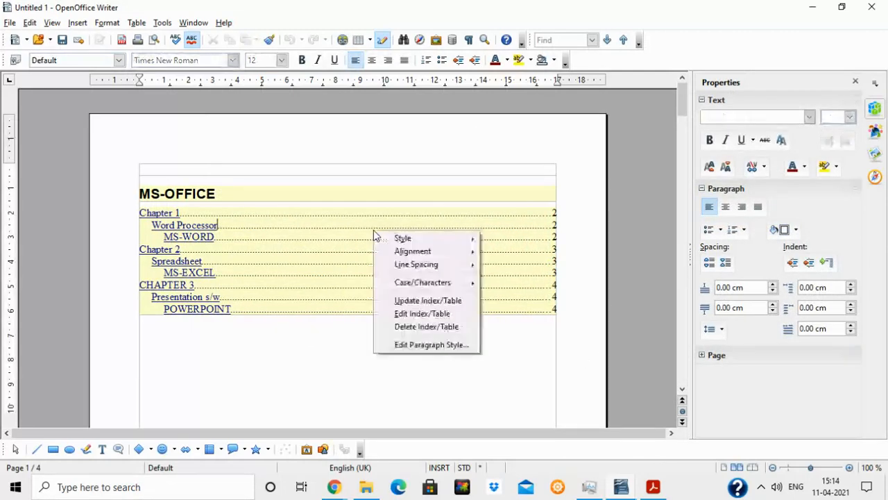
click(420, 312)
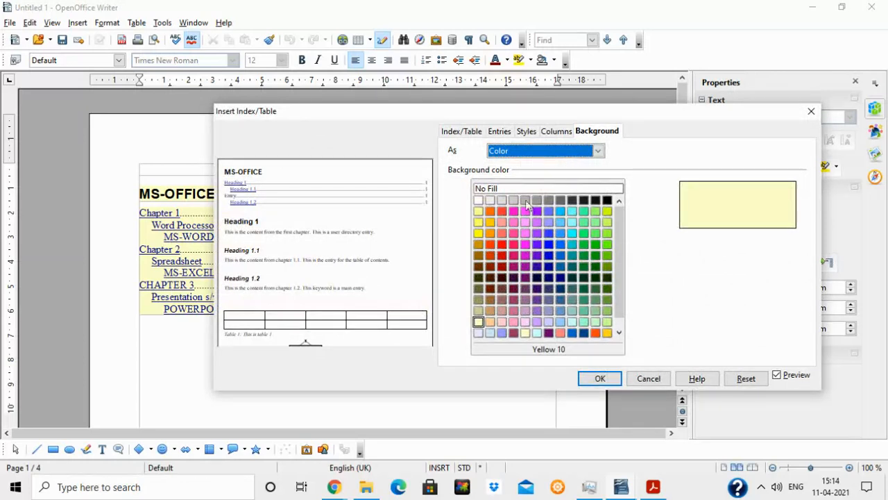
click(561, 152)
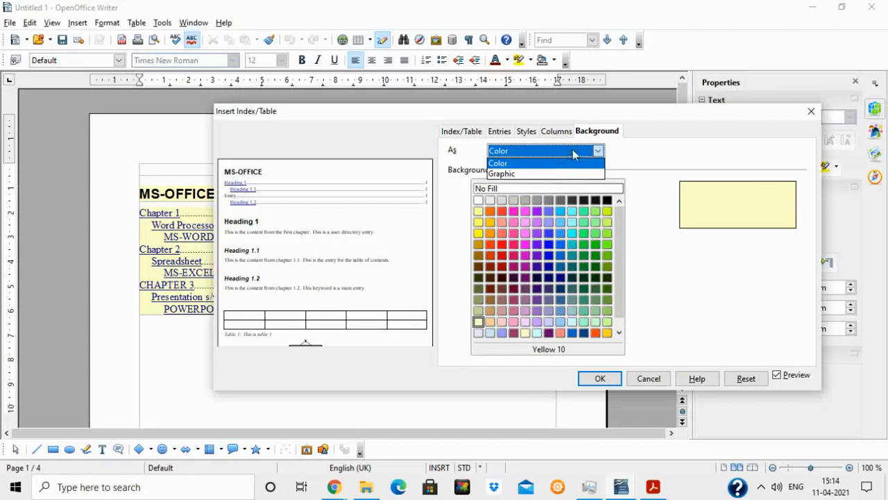
click(540, 175)
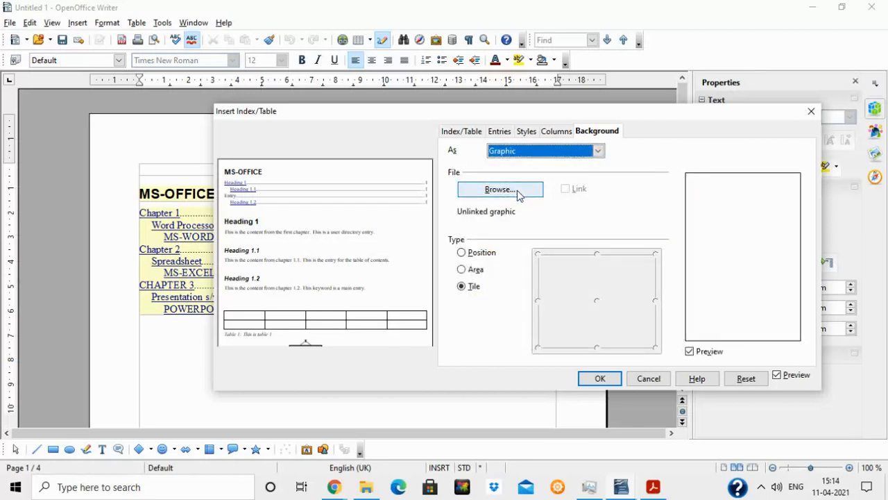
click(518, 193)
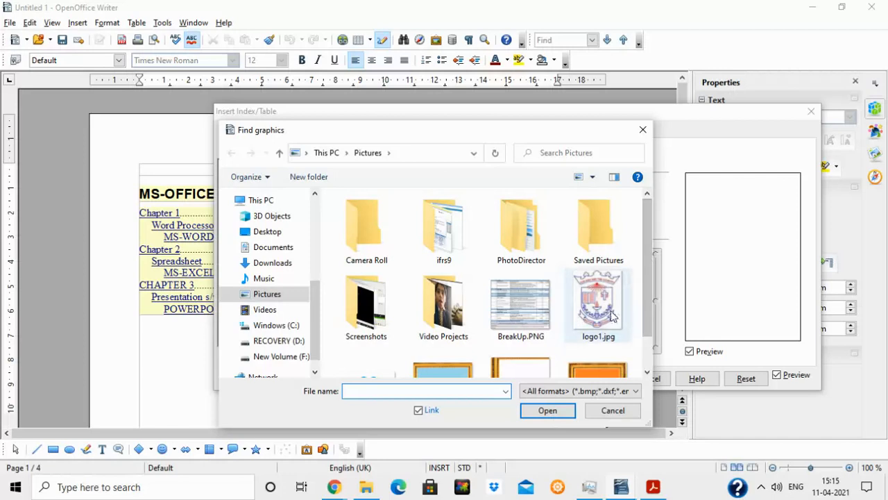
drag(648, 300, 648, 332)
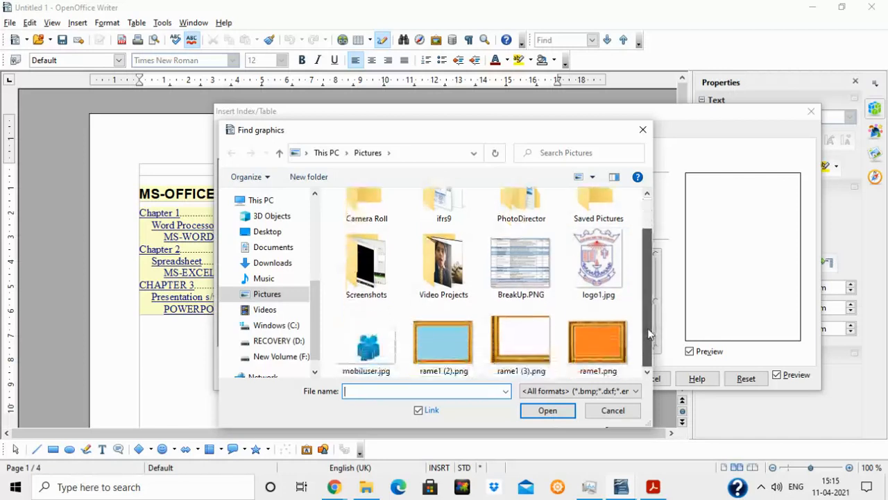
click(602, 339)
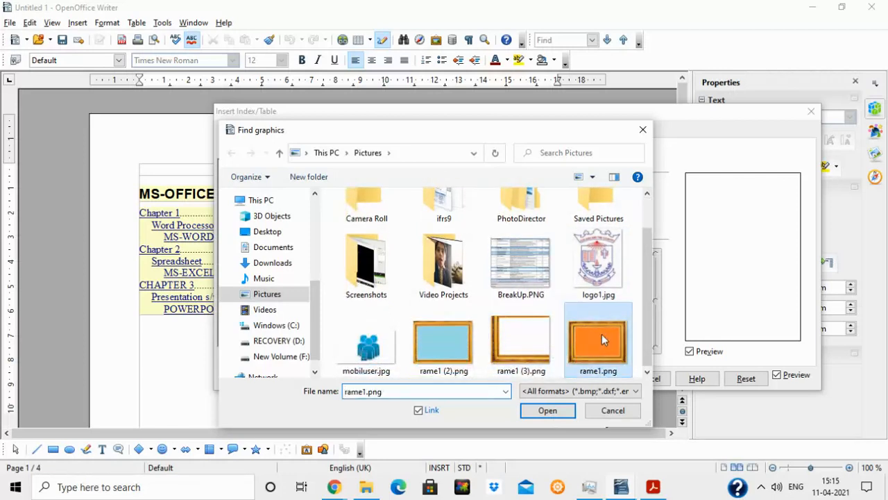
click(547, 411)
click(609, 382)
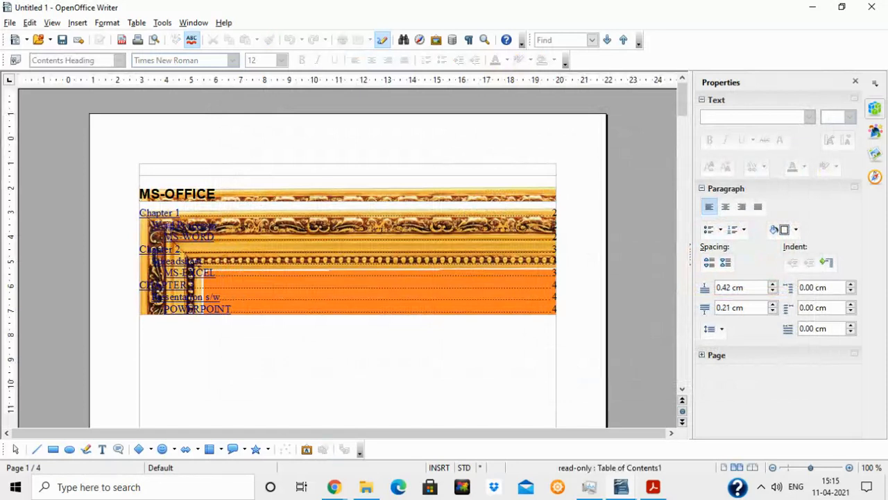
click(143, 213)
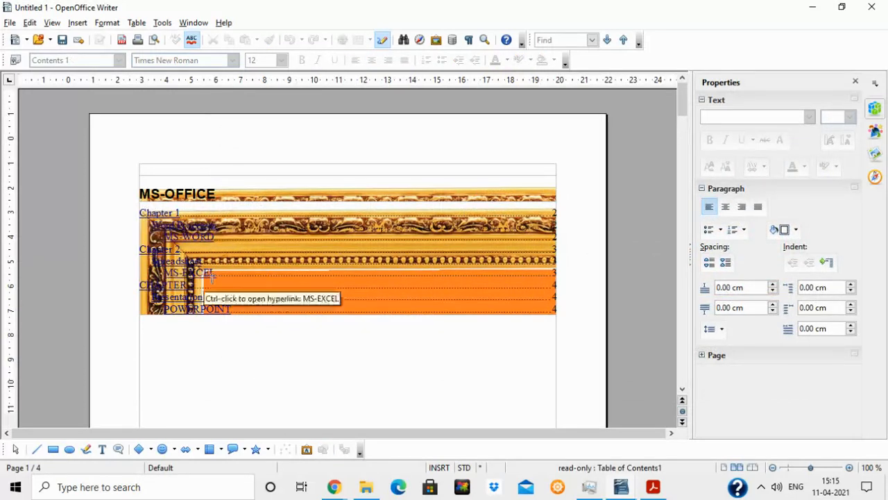
Step: Switch the table of contents background from graphic back to the plain color Yellow 10
right_click(272, 254)
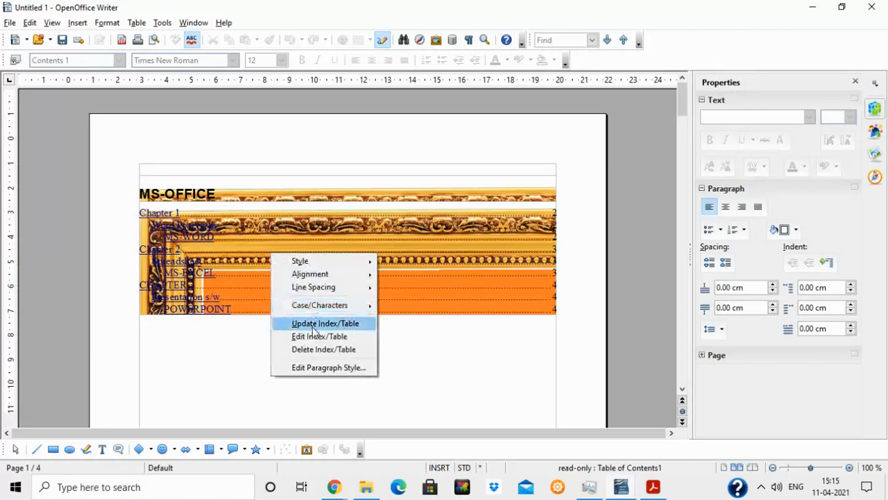
click(313, 335)
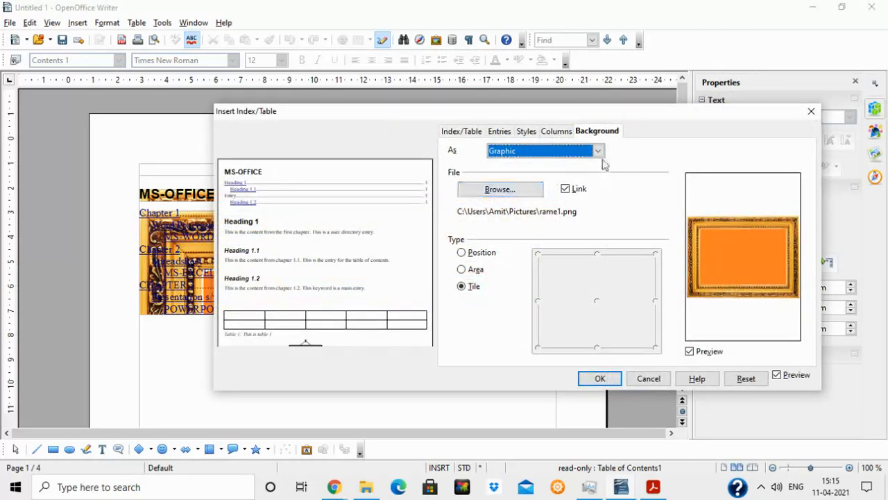
click(598, 152)
click(563, 164)
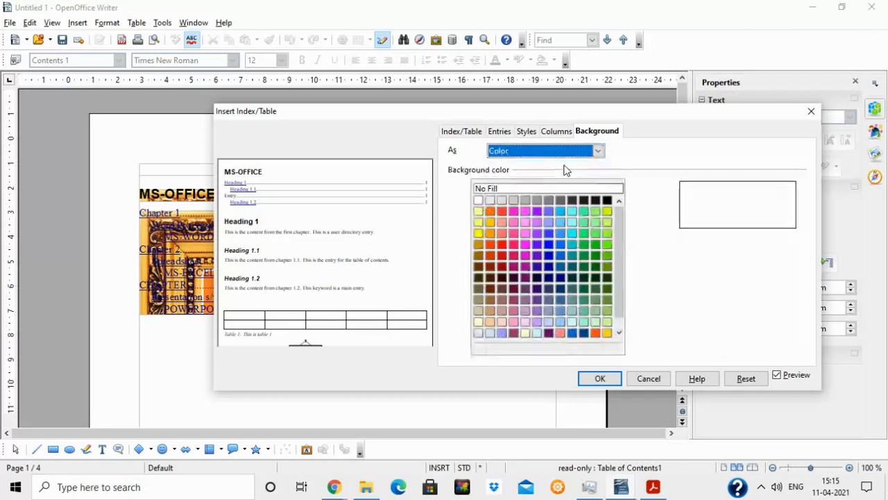
click(479, 324)
click(598, 378)
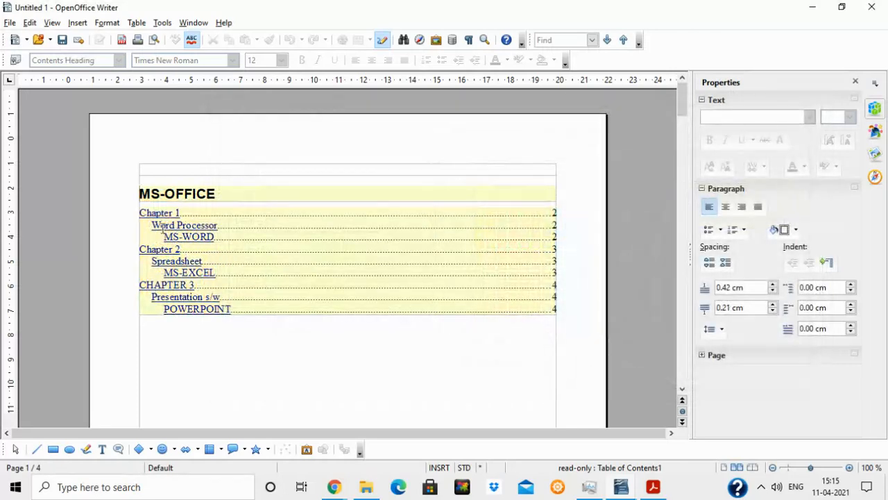
Step: Lay out the table of contents in two columns of equal size
right_click(265, 227)
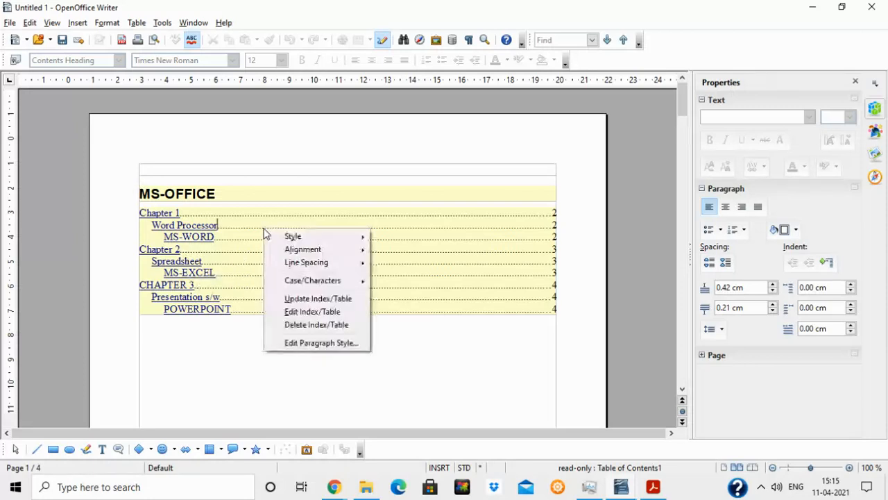
click(308, 313)
click(556, 133)
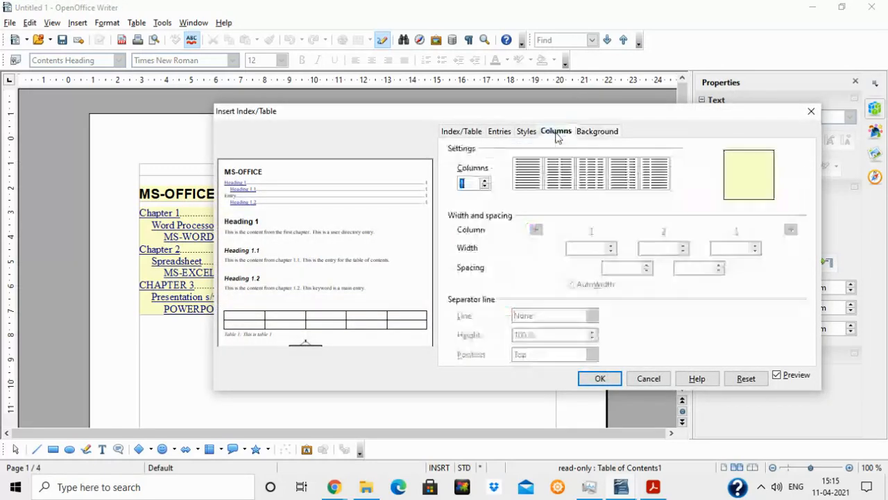
click(557, 169)
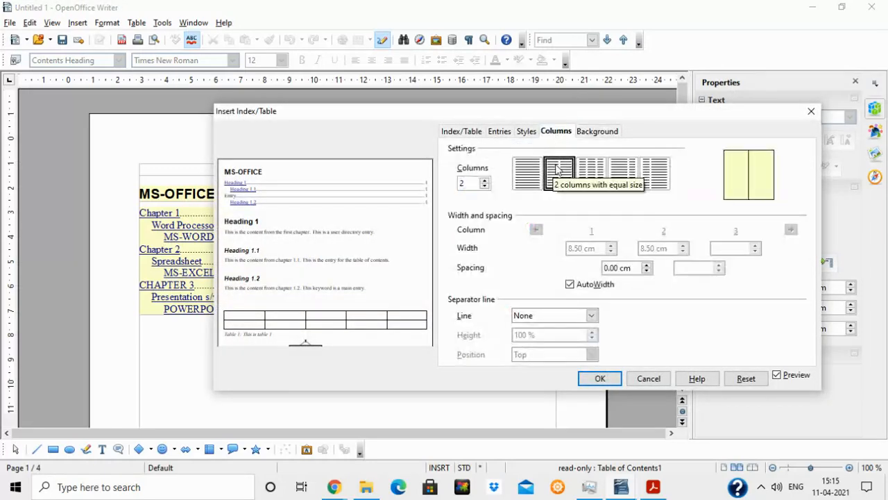
click(600, 379)
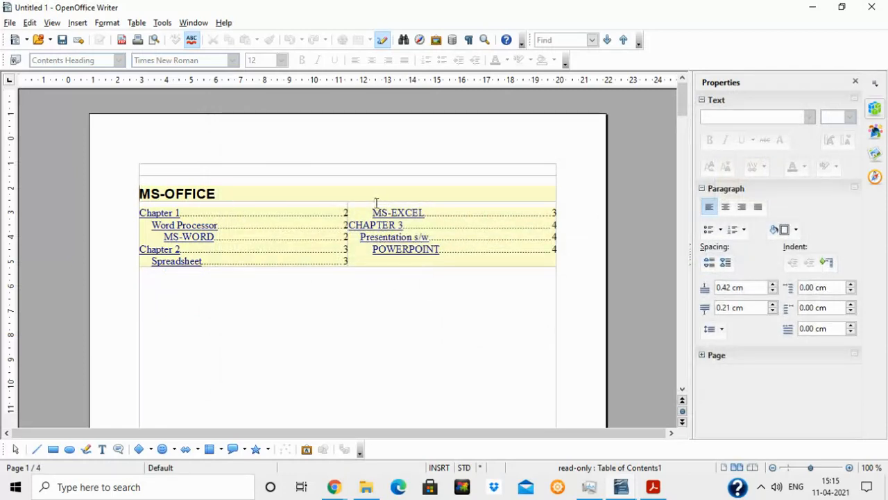
Step: Return the table of contents to a single-column layout
right_click(311, 214)
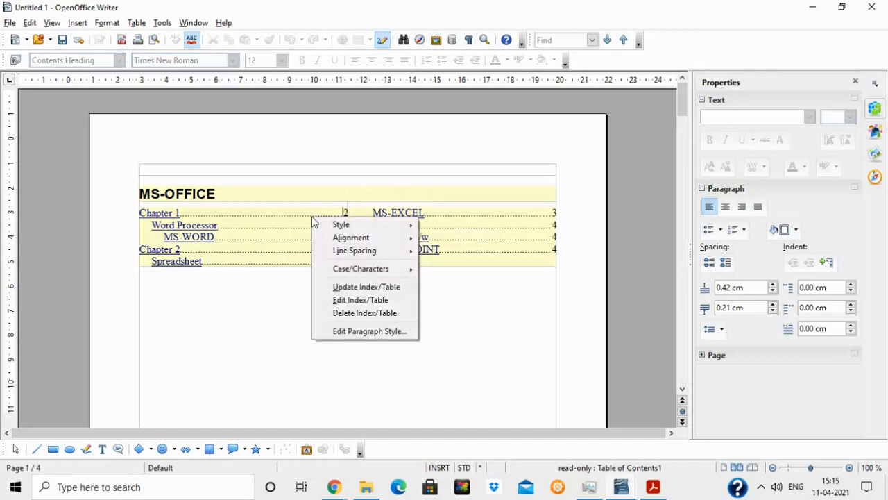
click(354, 299)
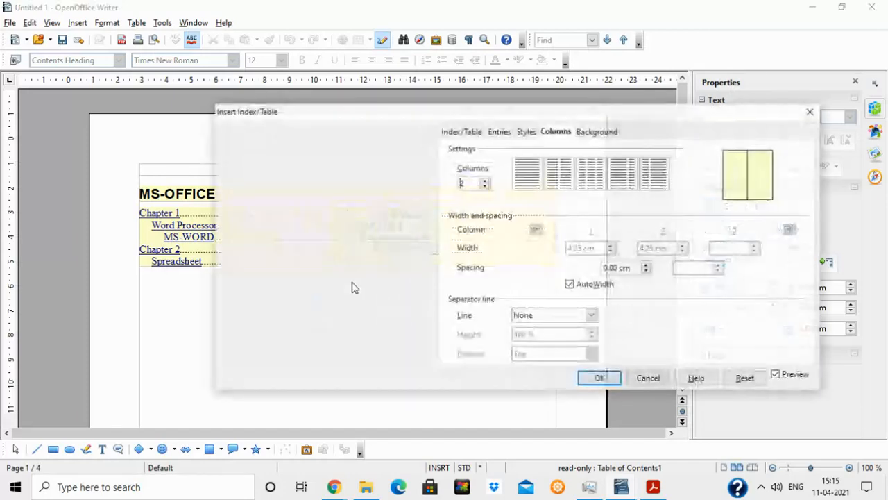
click(519, 180)
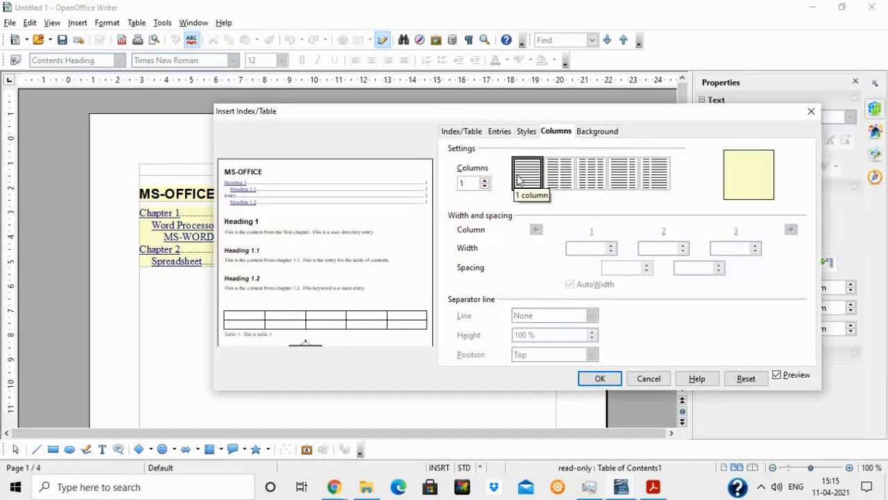
click(601, 377)
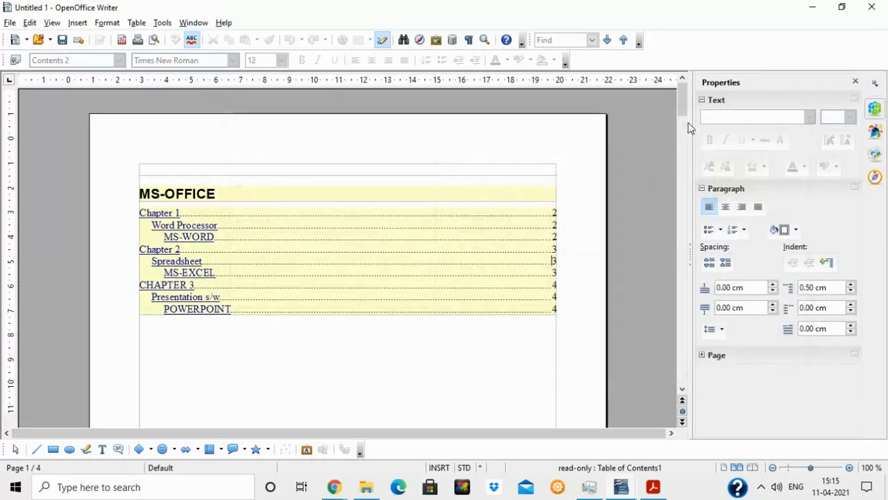
Step: Insert enough blank lines above the Chapter 1 heading on page 2 to push the chapter onto page 3
drag(685, 113, 684, 182)
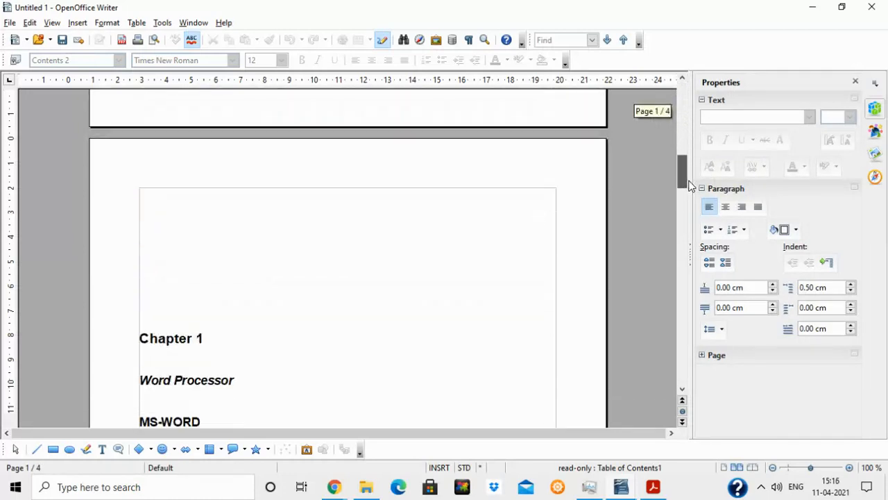
click(249, 213)
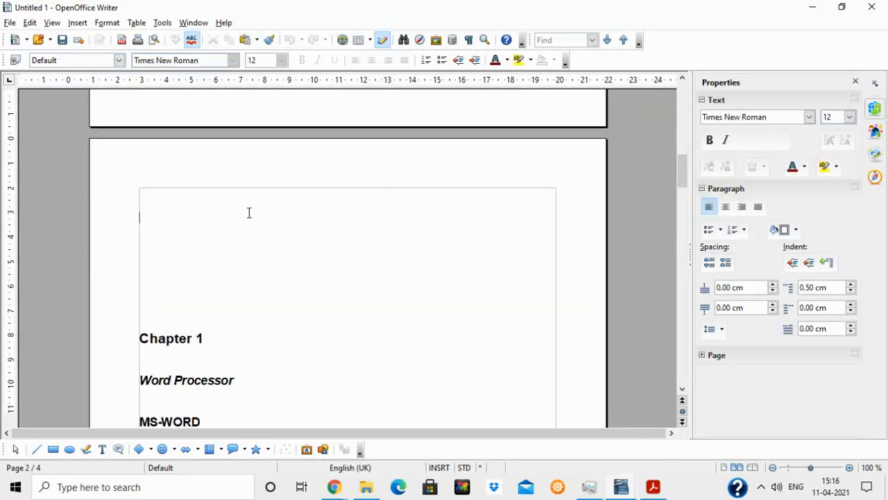
key(Return)
key(Return)
key(Return)
key(Return)
key(Return)
key(Return)
key(Return)
key(Return)
key(Return)
key(Return)
key(Return)
key(Return)
key(Return)
key(Return)
key(Return)
key(Return)
key(Return)
key(Return)
key(Return)
key(Return)
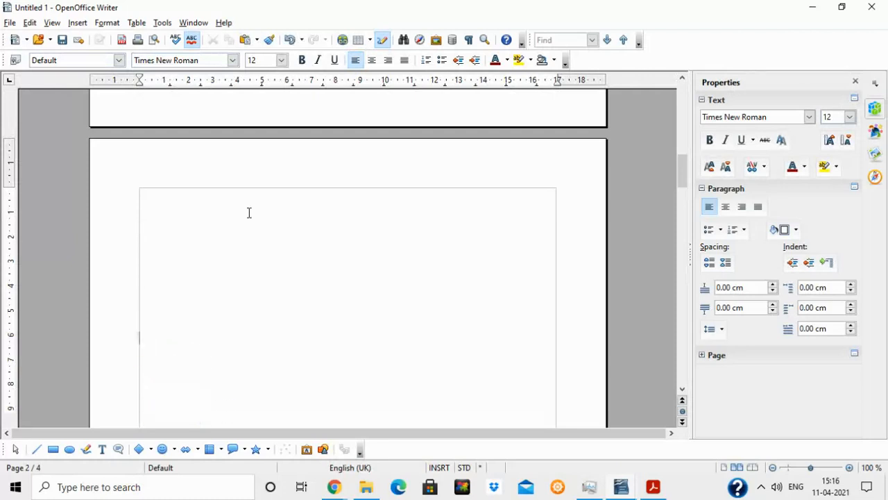
key(Return)
key(Return)
key(Return)
key(Return)
key(Return)
key(Return)
key(Return)
key(Return)
key(Return)
key(Return)
key(Return)
key(Return)
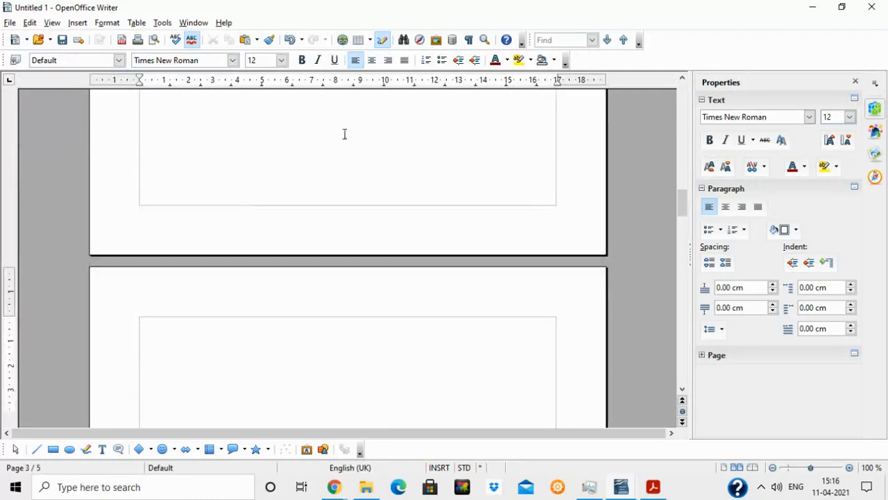
Step: Remove the surplus blank lines above the Chapter 1 heading so it sits near the top of page 3
drag(682, 203, 682, 220)
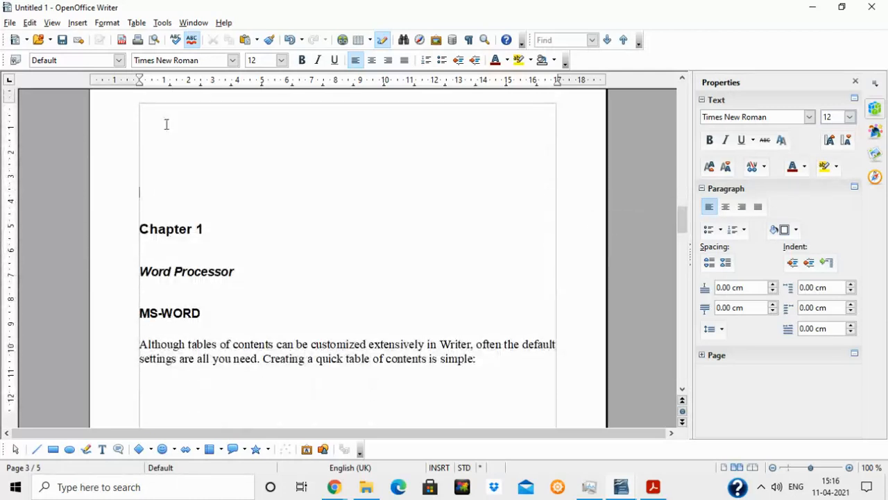
key(Delete)
key(Delete)
key(Delete)
key(Delete)
key(Delete)
key(Delete)
key(Delete)
key(Delete)
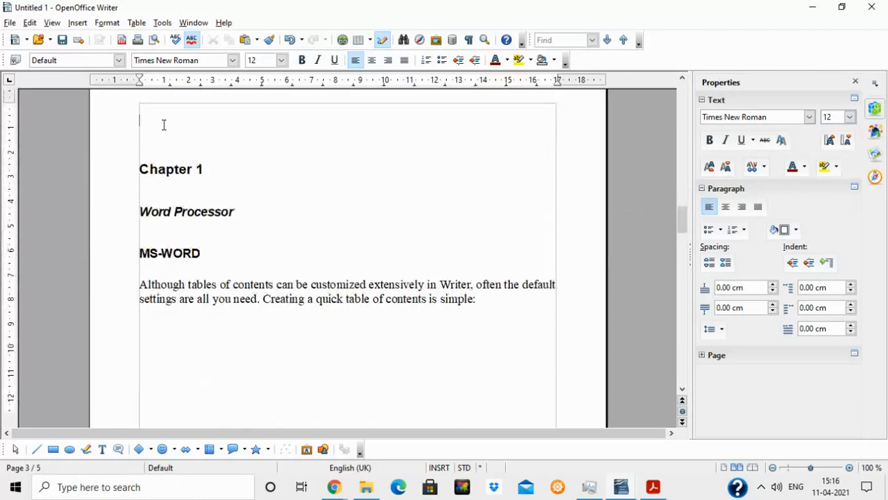
Step: Remove the remaining blank space above the Chapter 1 heading on page 3 and restore the heading's initial letter C
text(C)
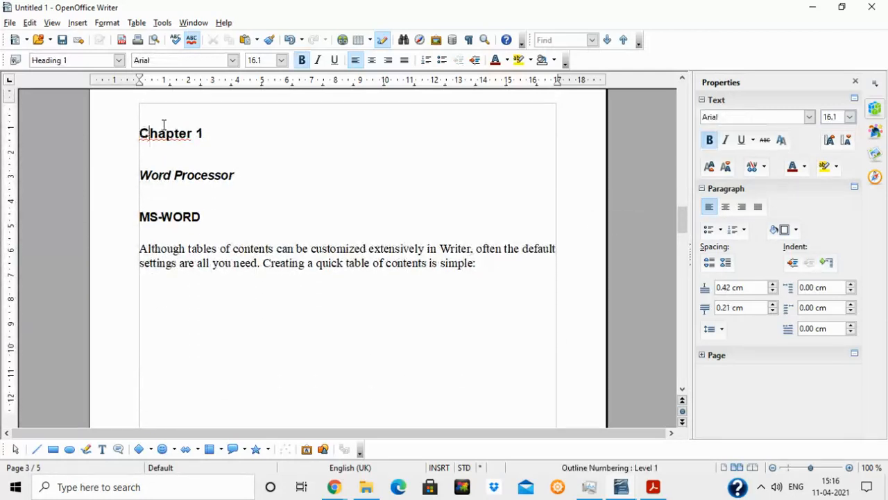
click(241, 169)
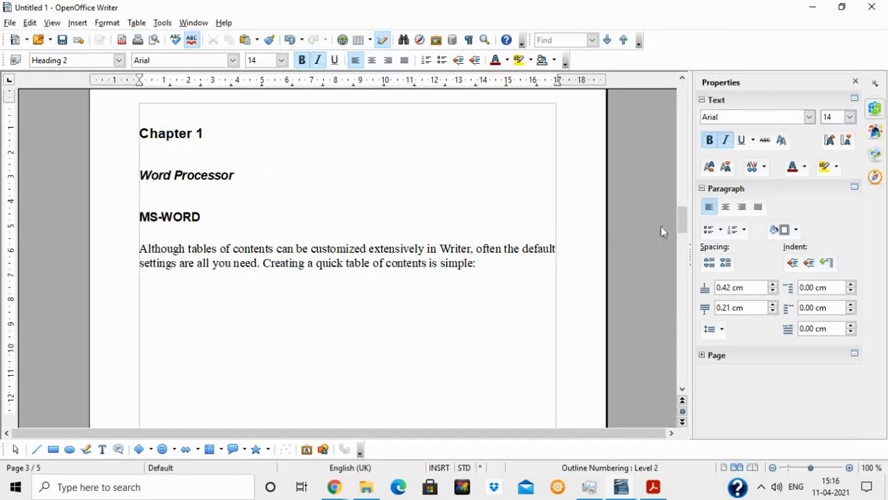
Step: Update the MS-OFFICE table of contents on page 1 to match the chapters' new page positions
drag(683, 225, 683, 93)
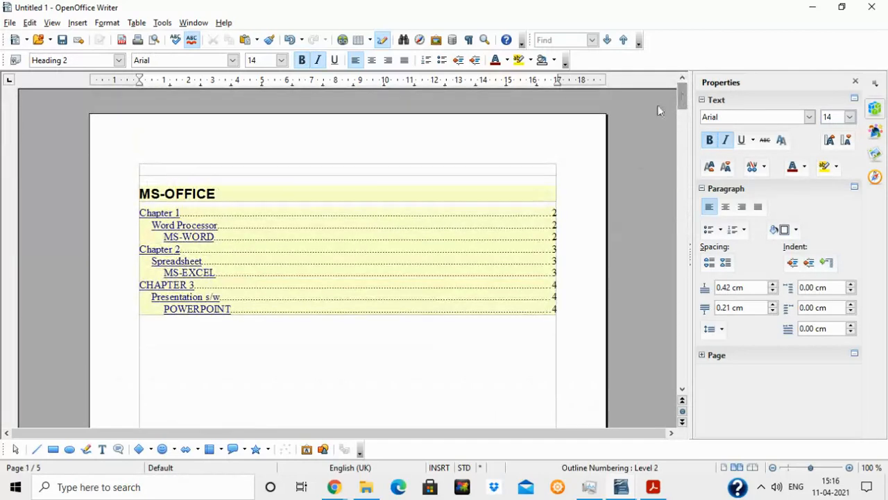
right_click(329, 222)
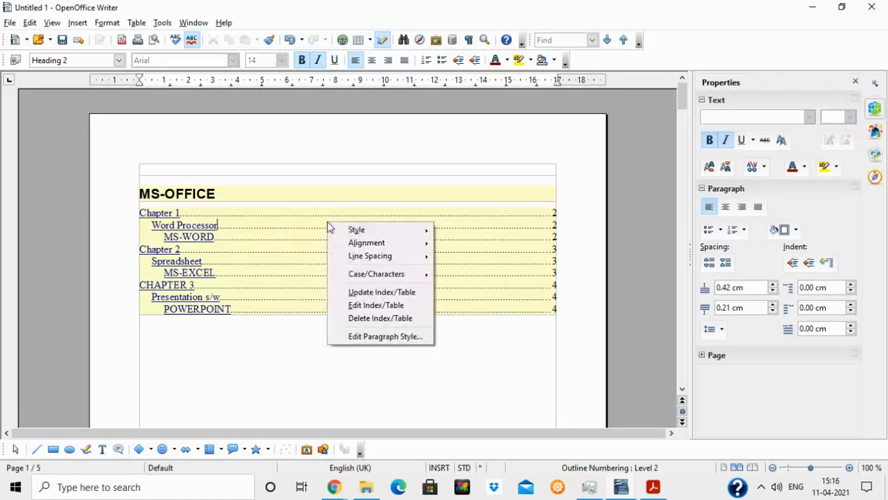
click(360, 293)
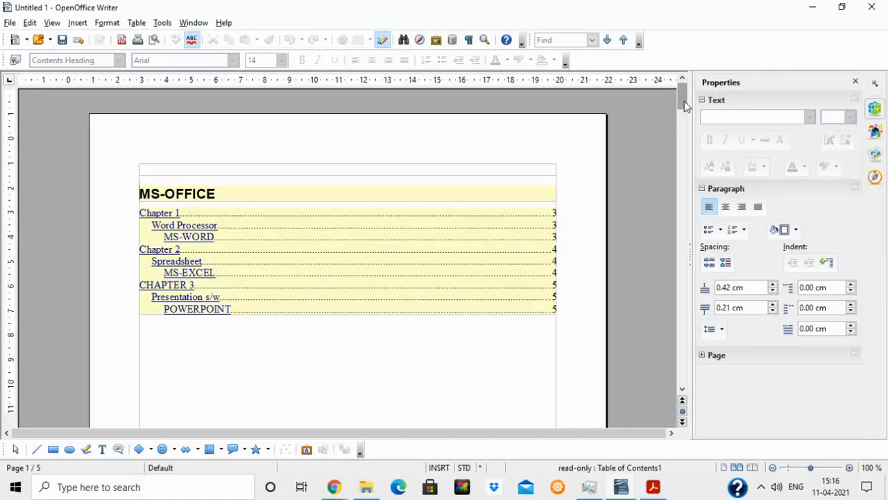
mouse_move(684, 100)
mouse_down()
mouse_move(700, 190)
mouse_move(692, 248)
mouse_move(684, 106)
mouse_up()
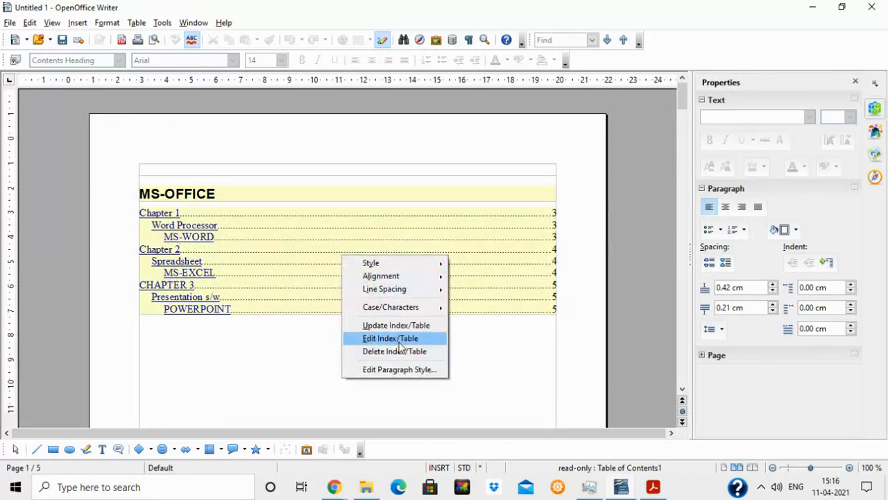
click(316, 317)
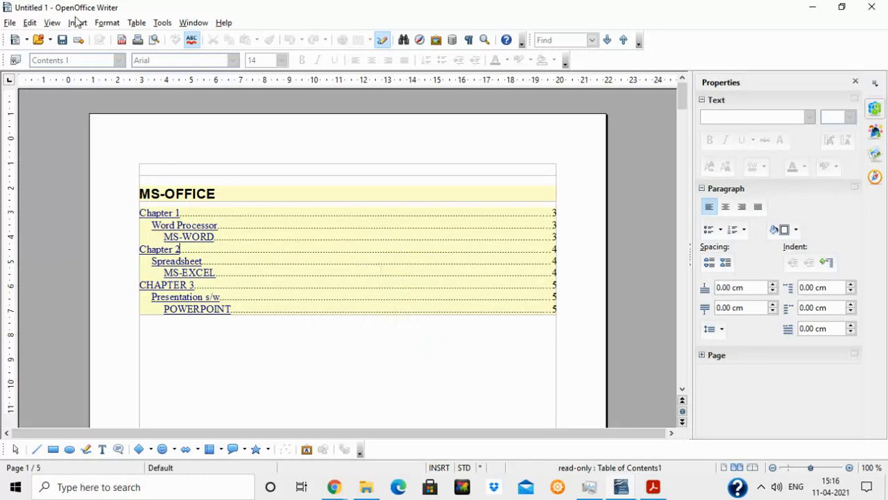
Step: Review the table of contents settings for title and protection, entry structure, styles, columns and background, then cancel without applying anything
click(77, 23)
mouse_move(123, 250)
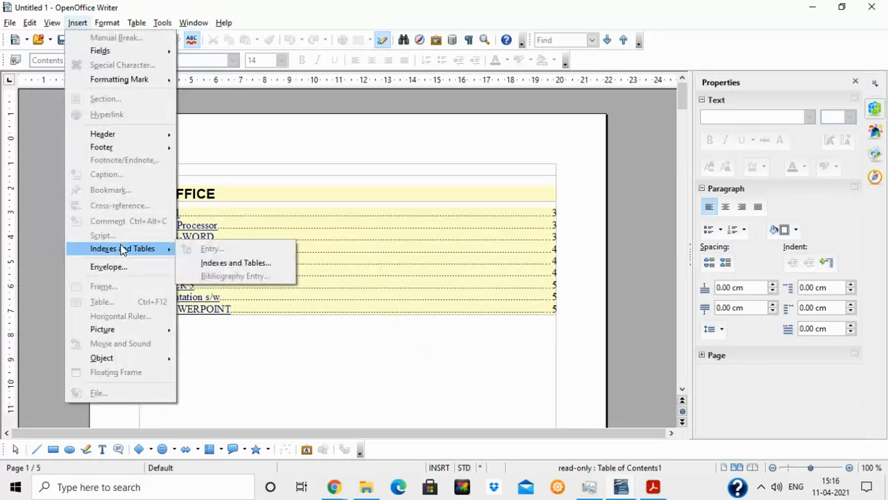
click(203, 265)
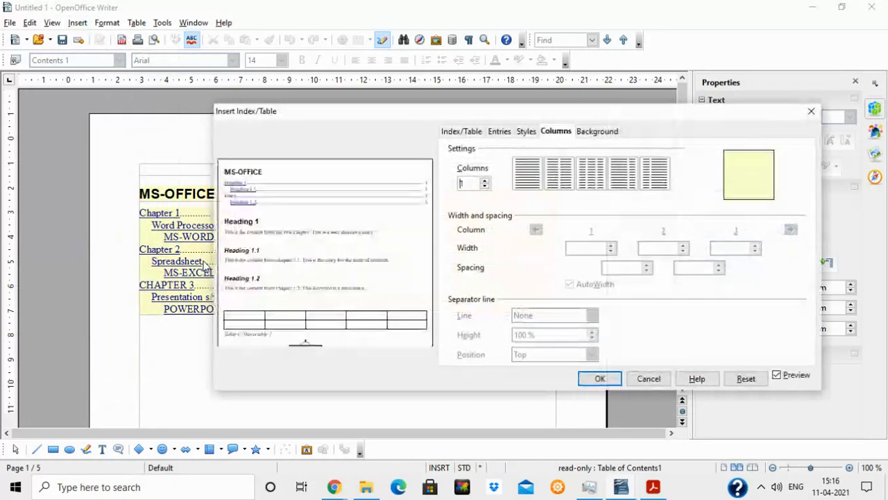
click(472, 131)
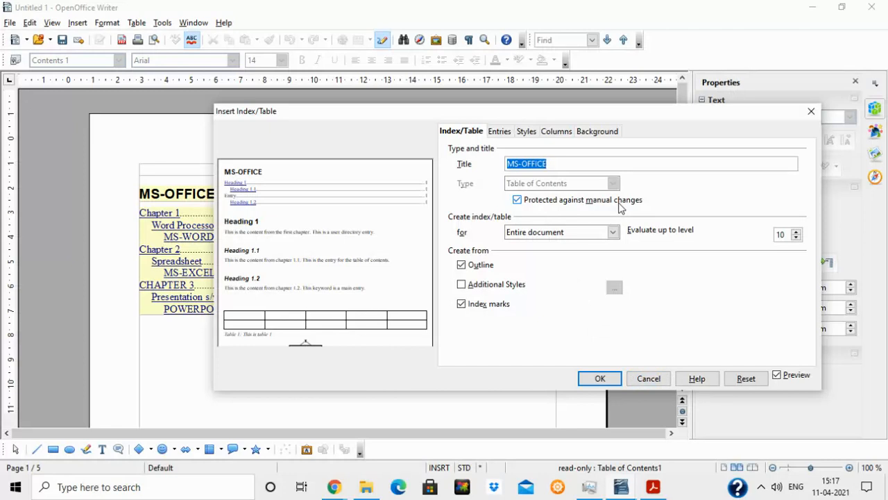
click(498, 132)
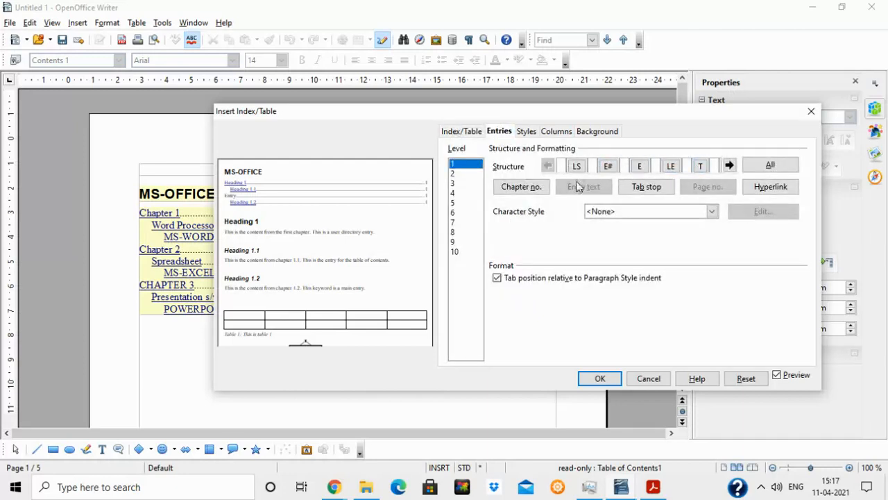
click(527, 134)
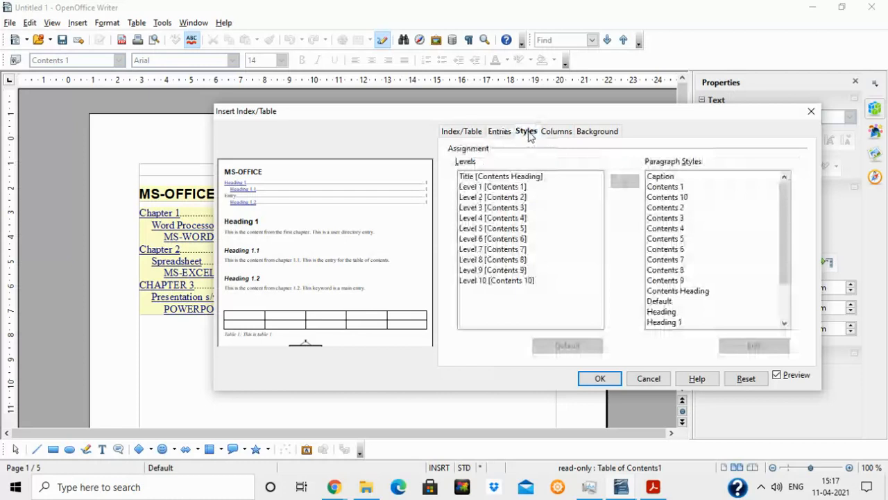
click(521, 197)
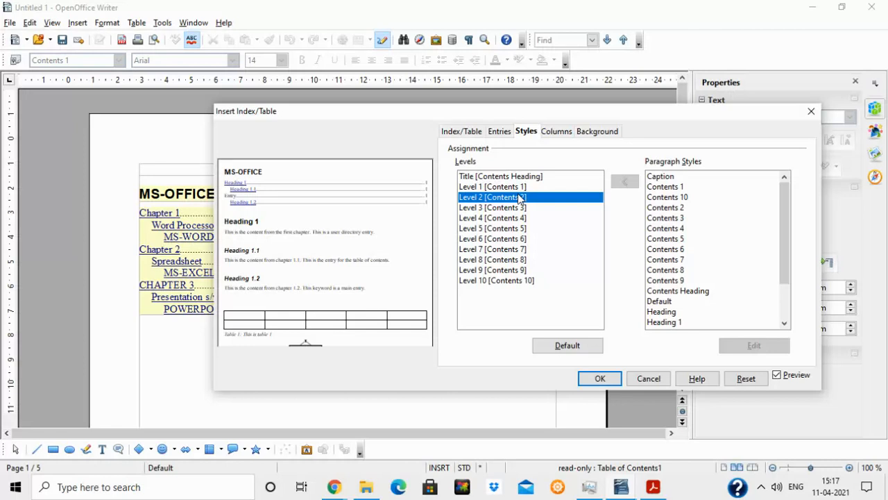
click(557, 135)
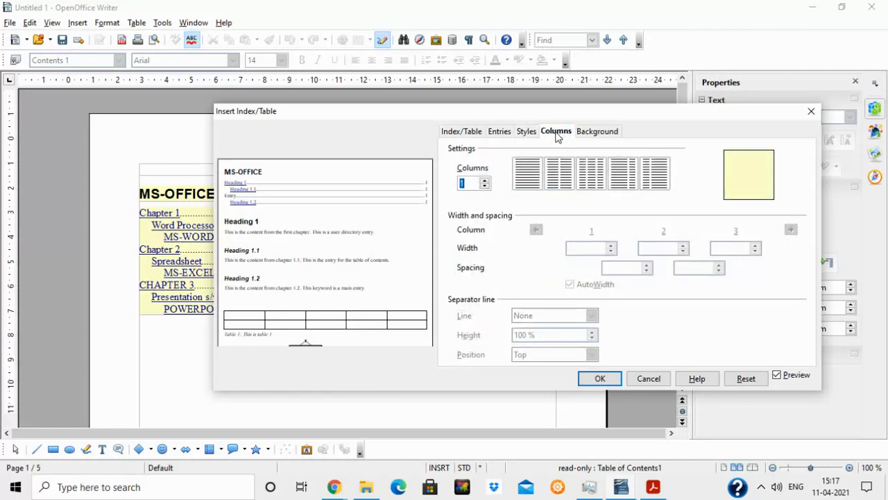
click(533, 179)
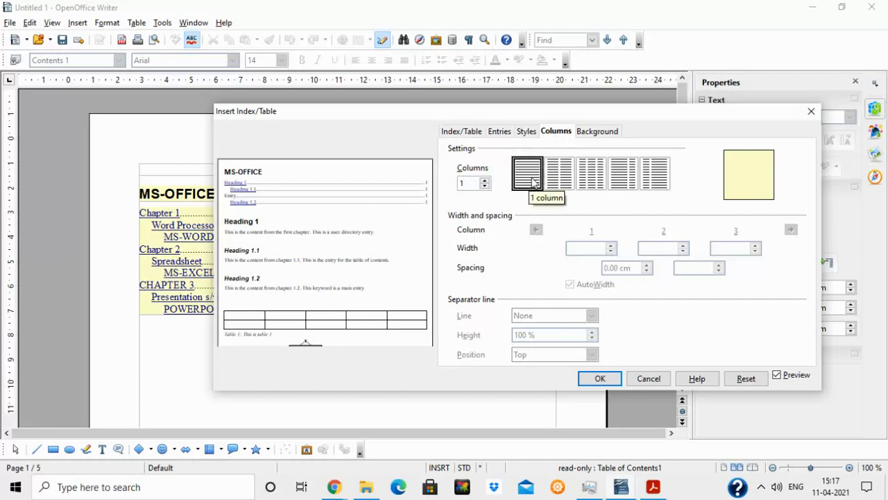
click(592, 135)
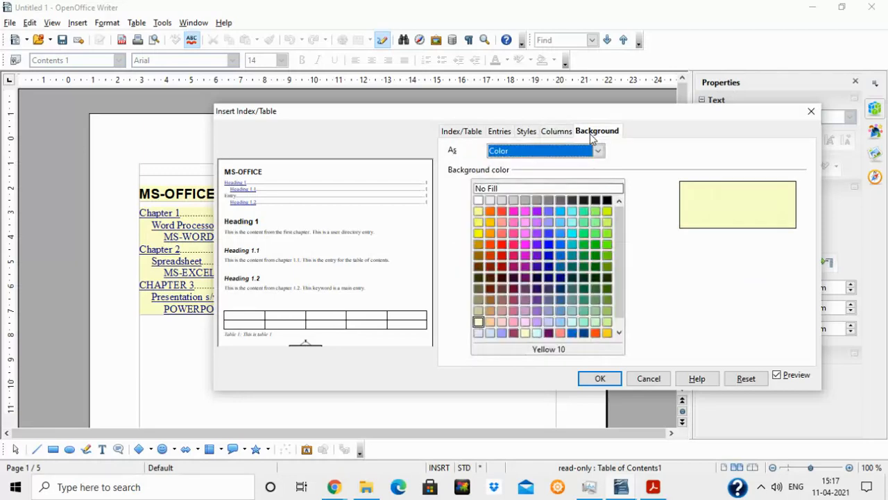
click(660, 381)
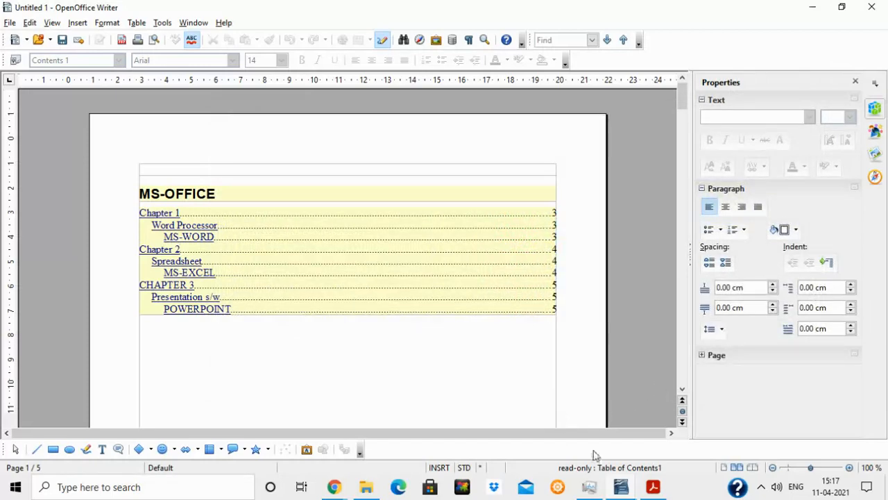
mouse_move(335, 488)
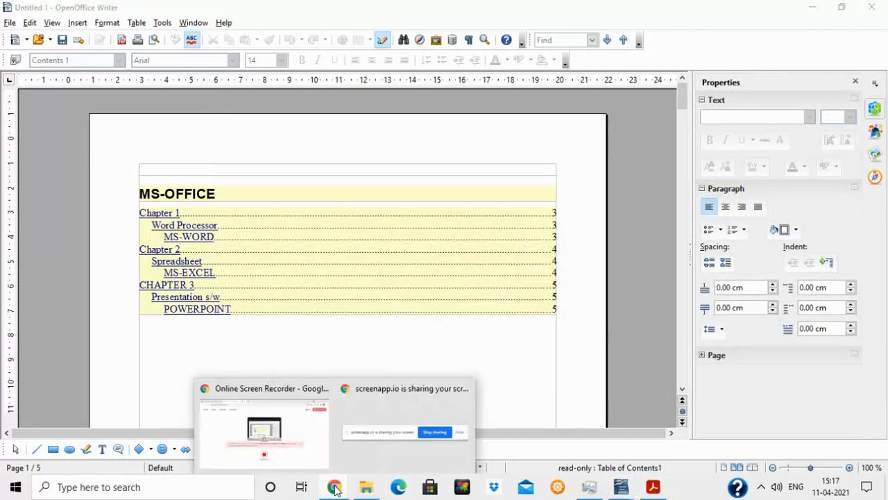
mouse_move(386, 448)
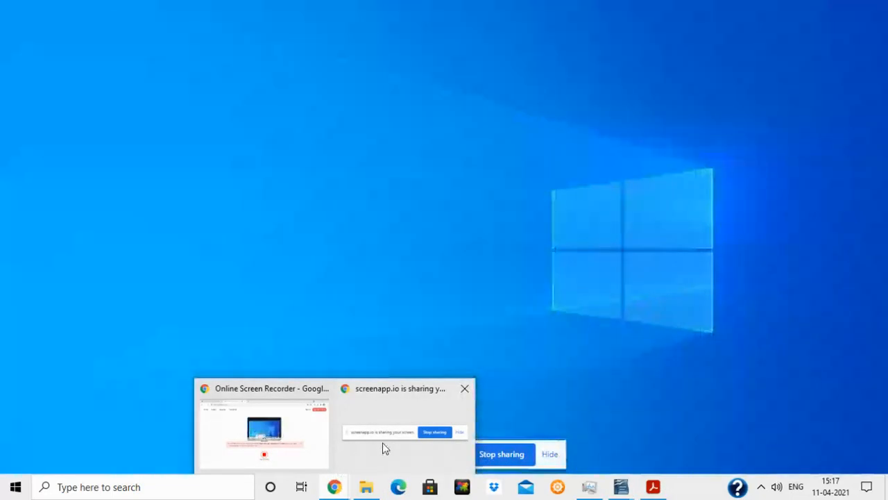
click(444, 434)
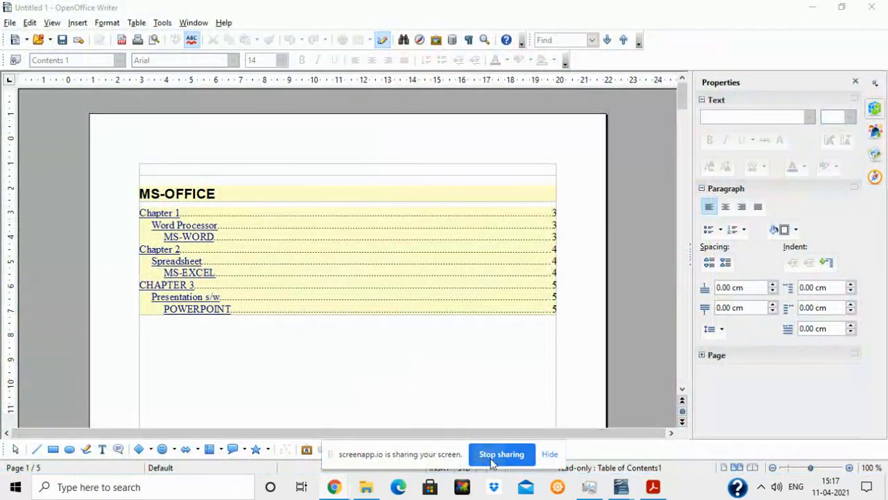